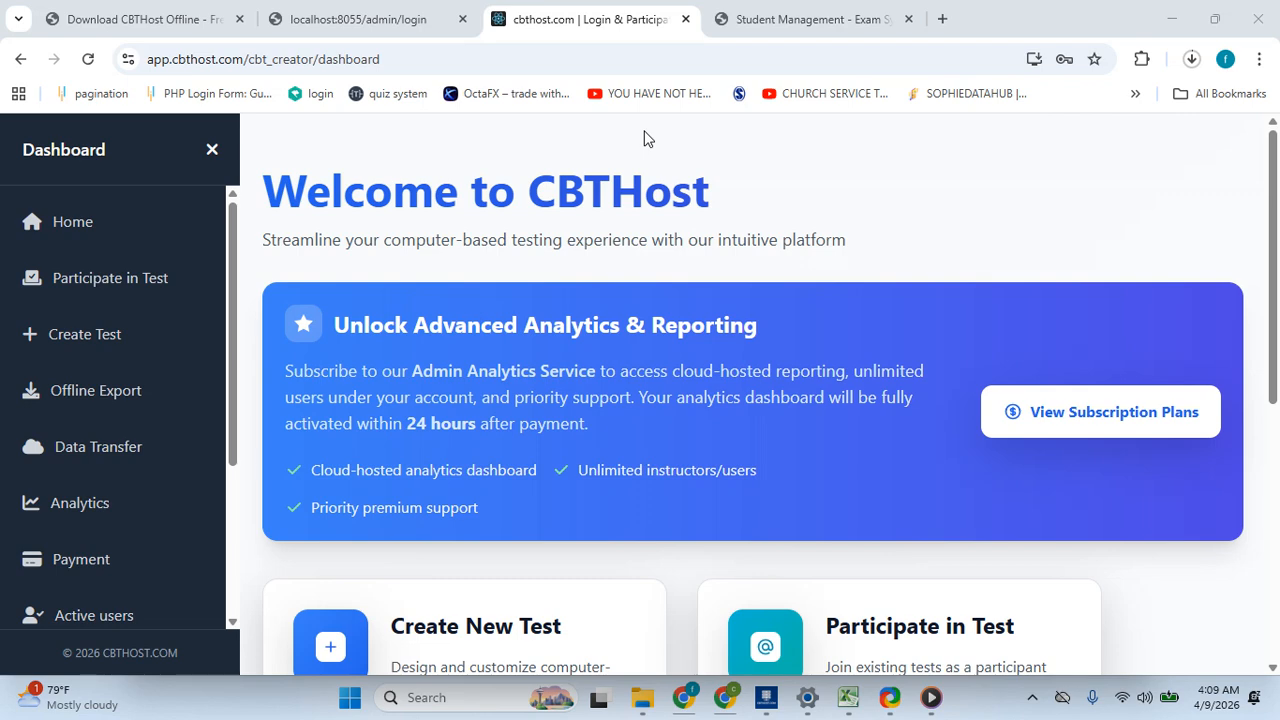
# - Browse the CBTHost dashboard page and its sidebar menu
pyautogui.scroll(-2, 646, 200)
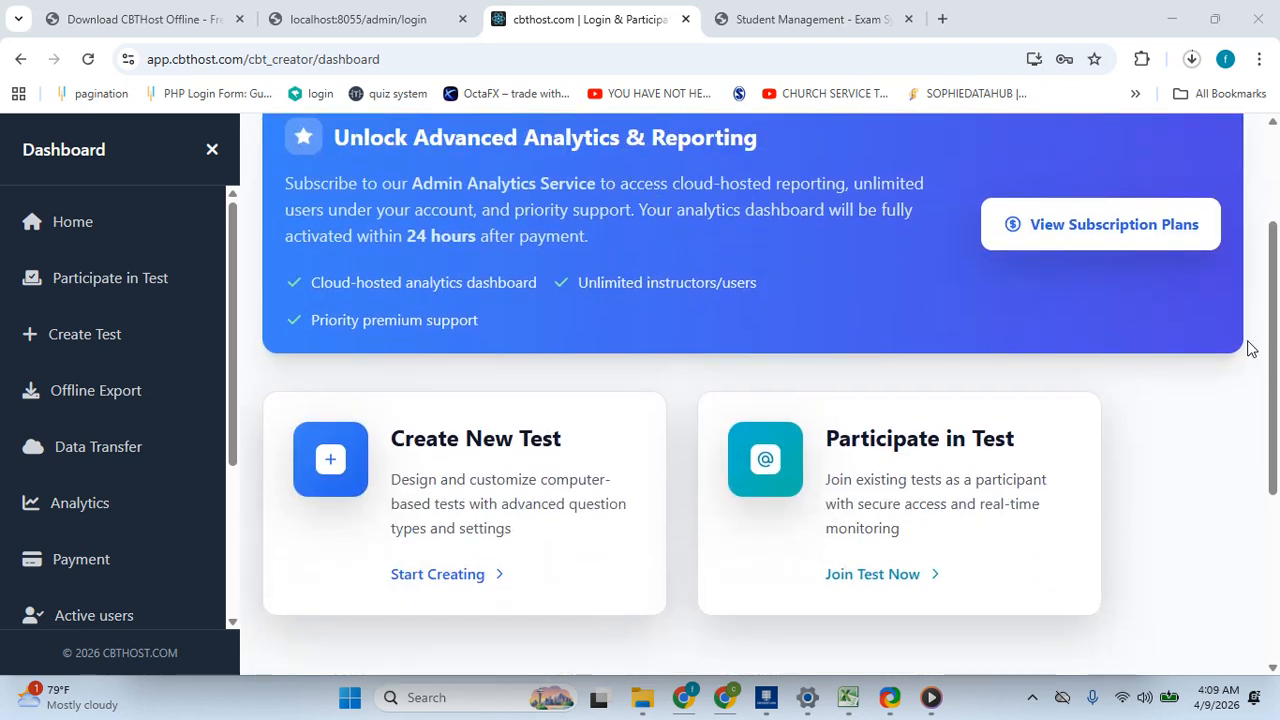
pyautogui.moveTo(1274, 345); pyautogui.dragTo(1277, 238)
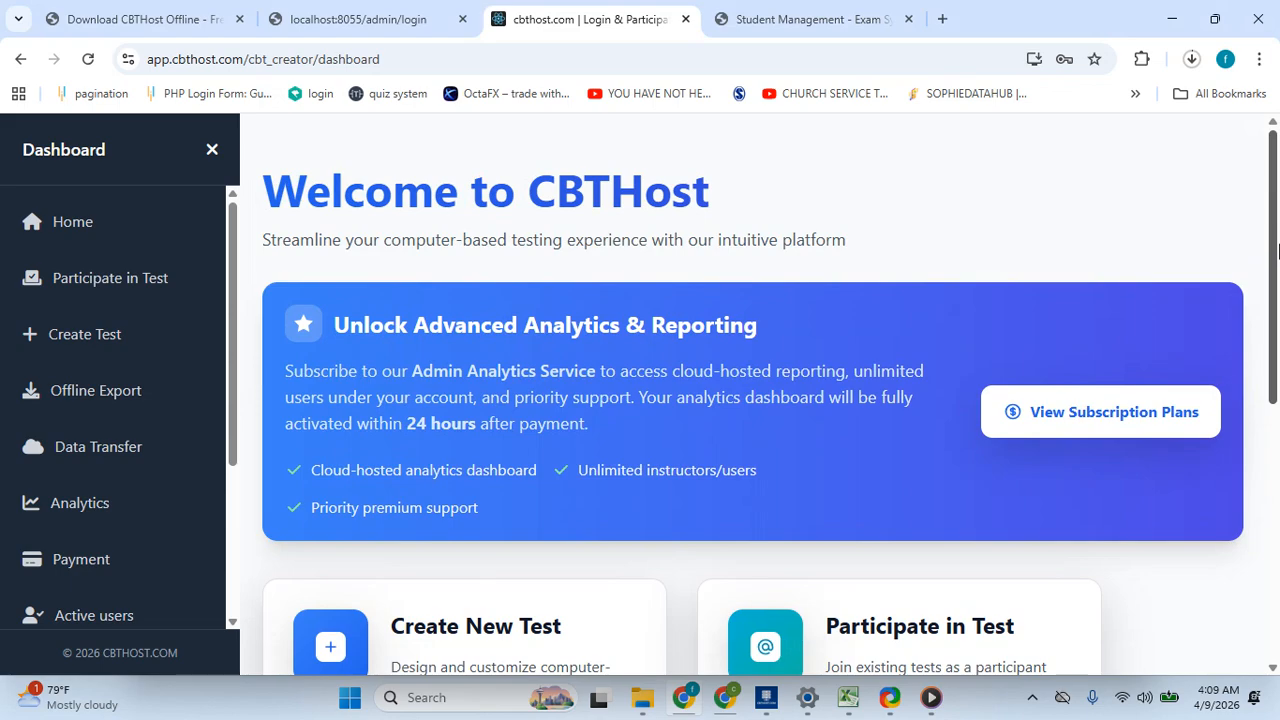
pyautogui.moveTo(1278, 250); pyautogui.dragTo(1278, 363)
pyautogui.scroll(1, 320, 303)
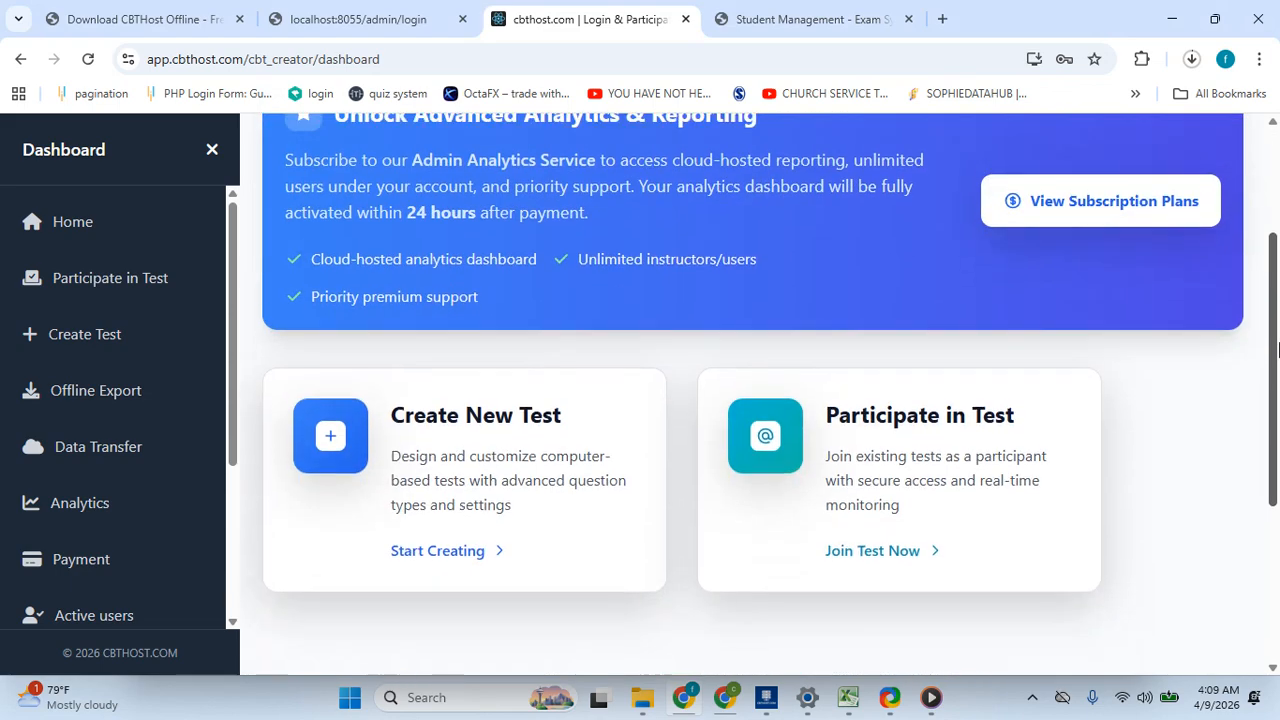
pyautogui.scroll(-1, 320, 303)
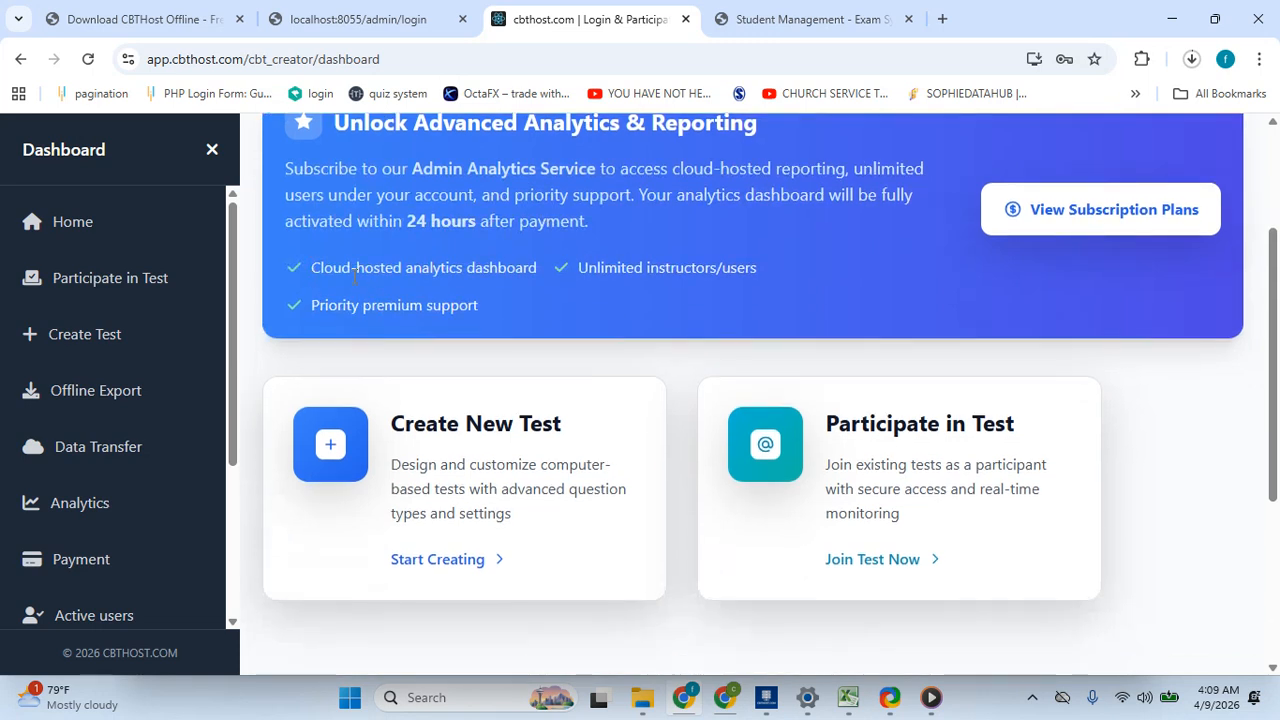
pyautogui.moveTo(234, 320); pyautogui.dragTo(220, 408)
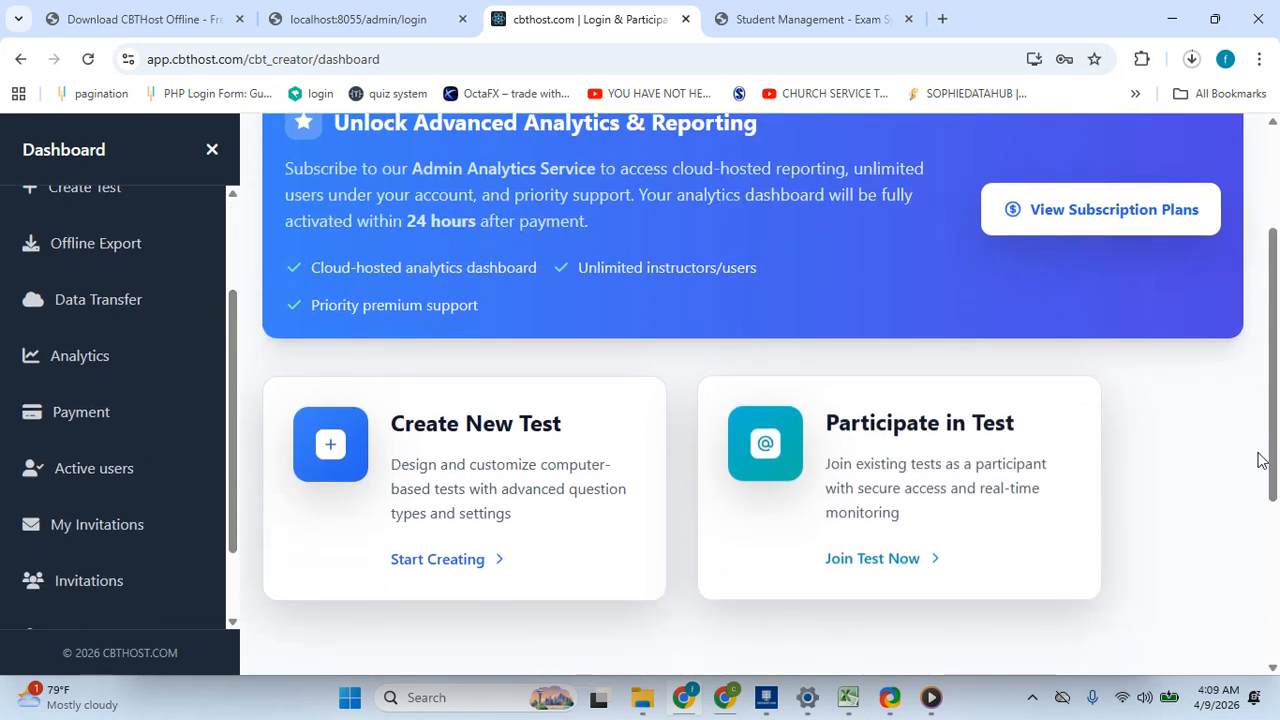
pyautogui.scroll(2, 1278, 343)
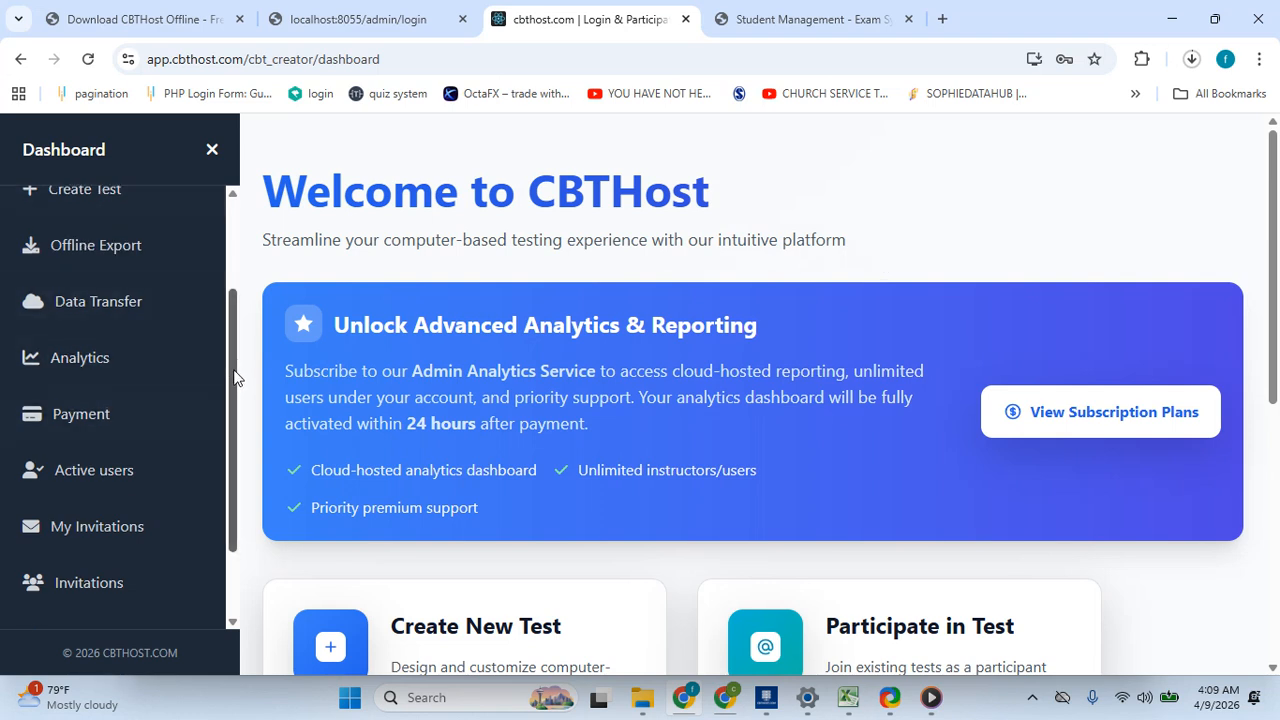
pyautogui.moveTo(235, 378); pyautogui.dragTo(243, 220)
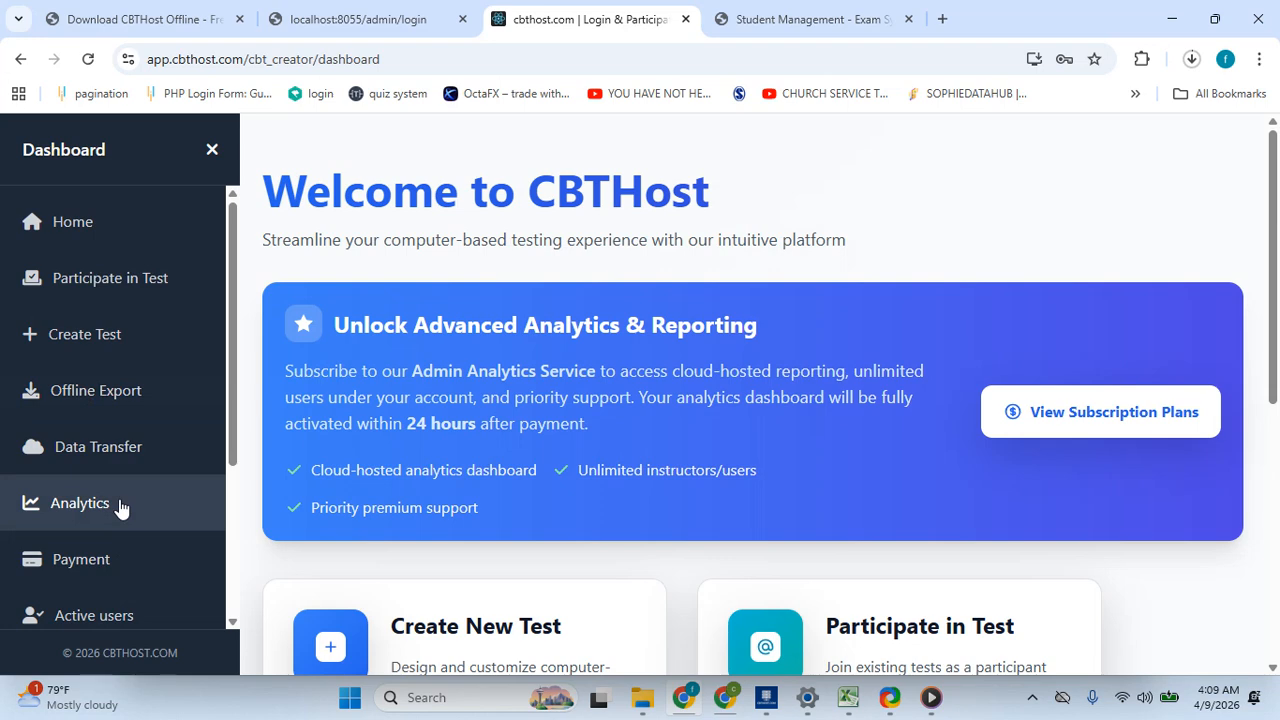
# - Open the Analytics section and launch the analytics platform from it
pyautogui.click(80, 503)
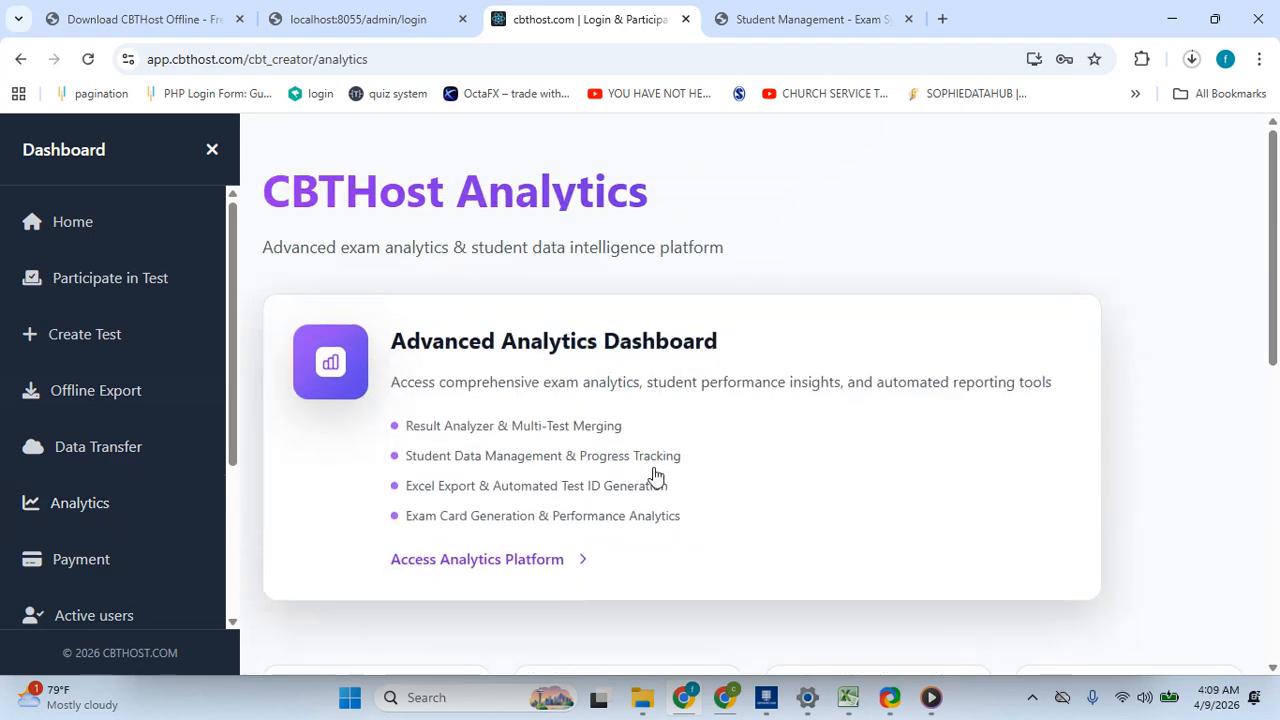
pyautogui.moveTo(1275, 294); pyautogui.dragTo(1277, 560)
pyautogui.click(714, 591)
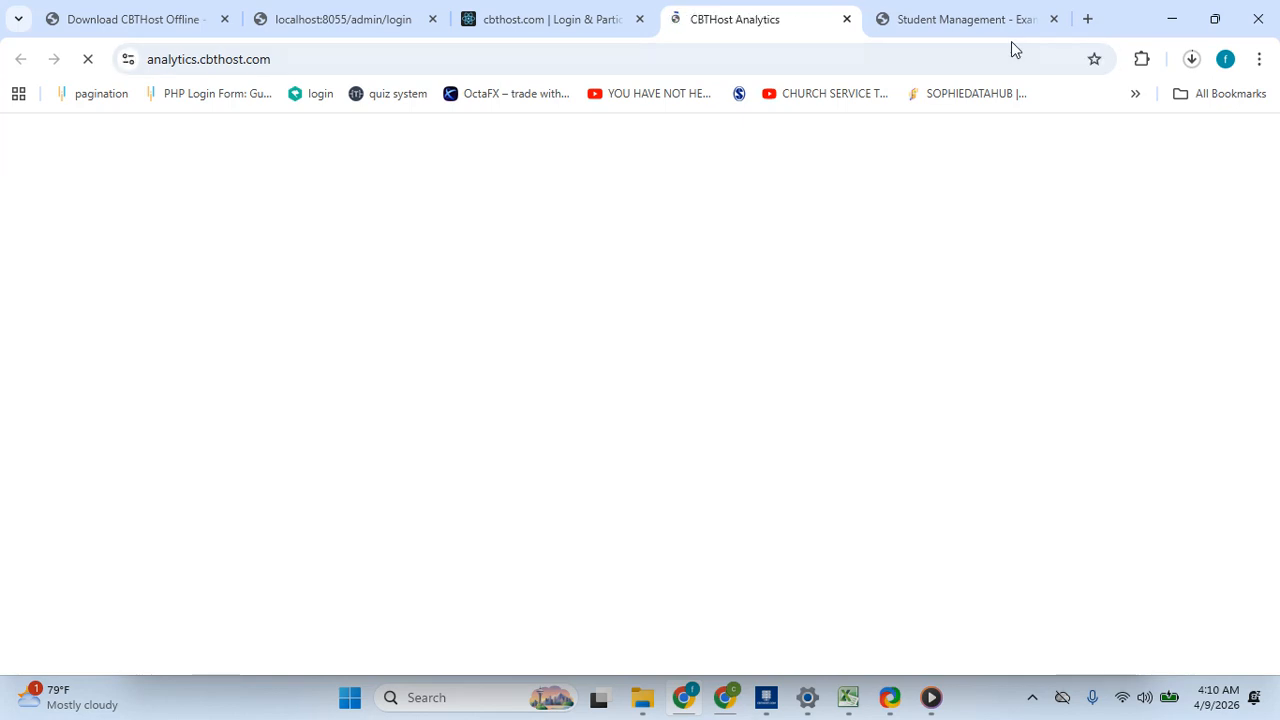
pyautogui.click(1160, 150)
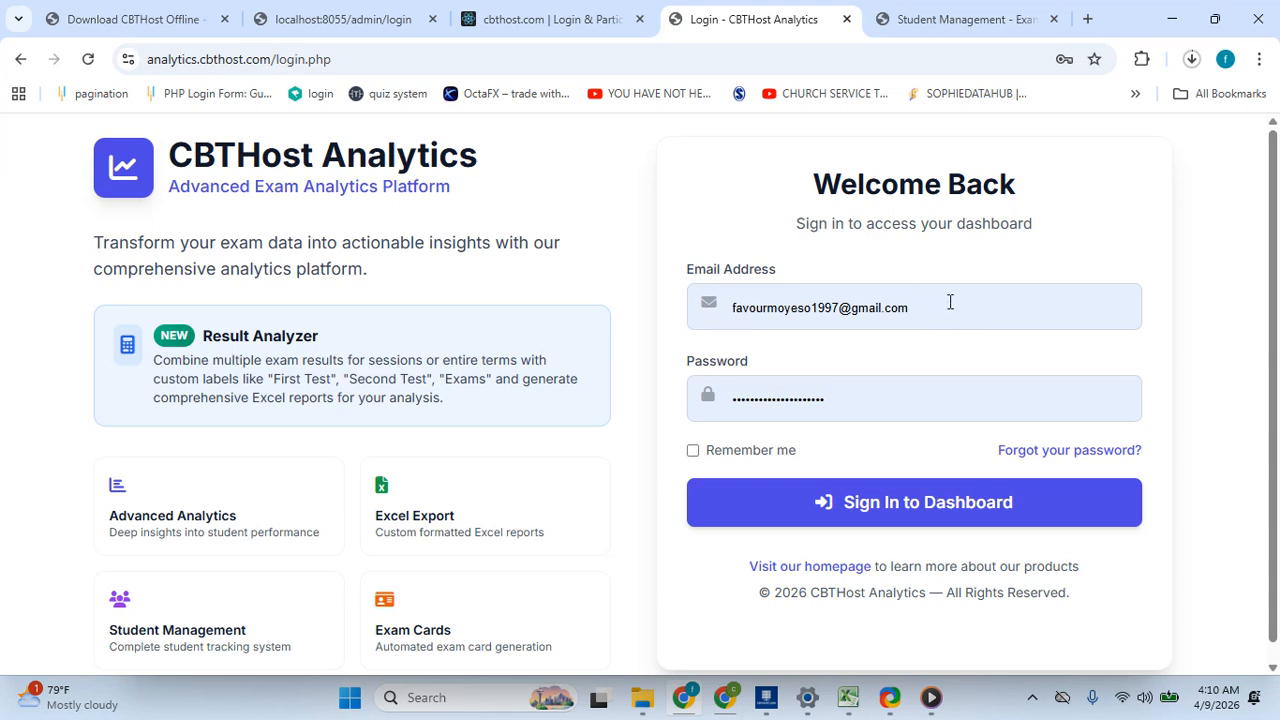
pyautogui.click(565, 15)
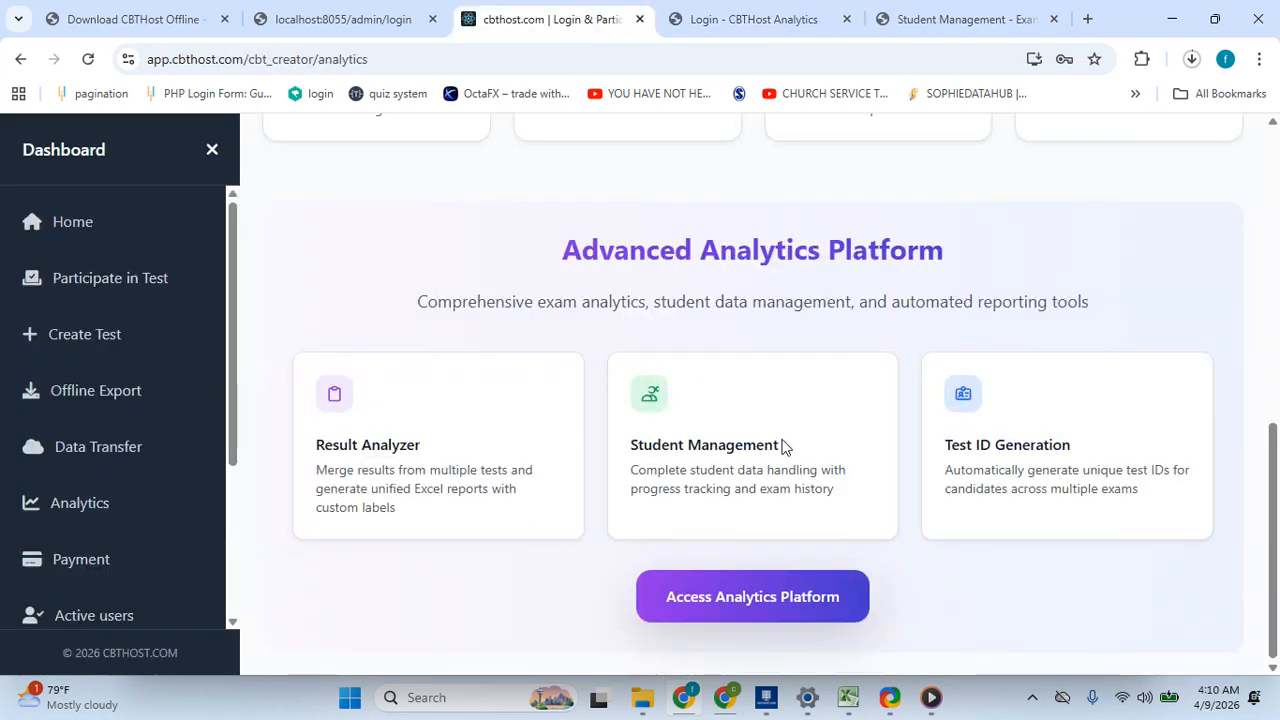
pyautogui.click(735, 15)
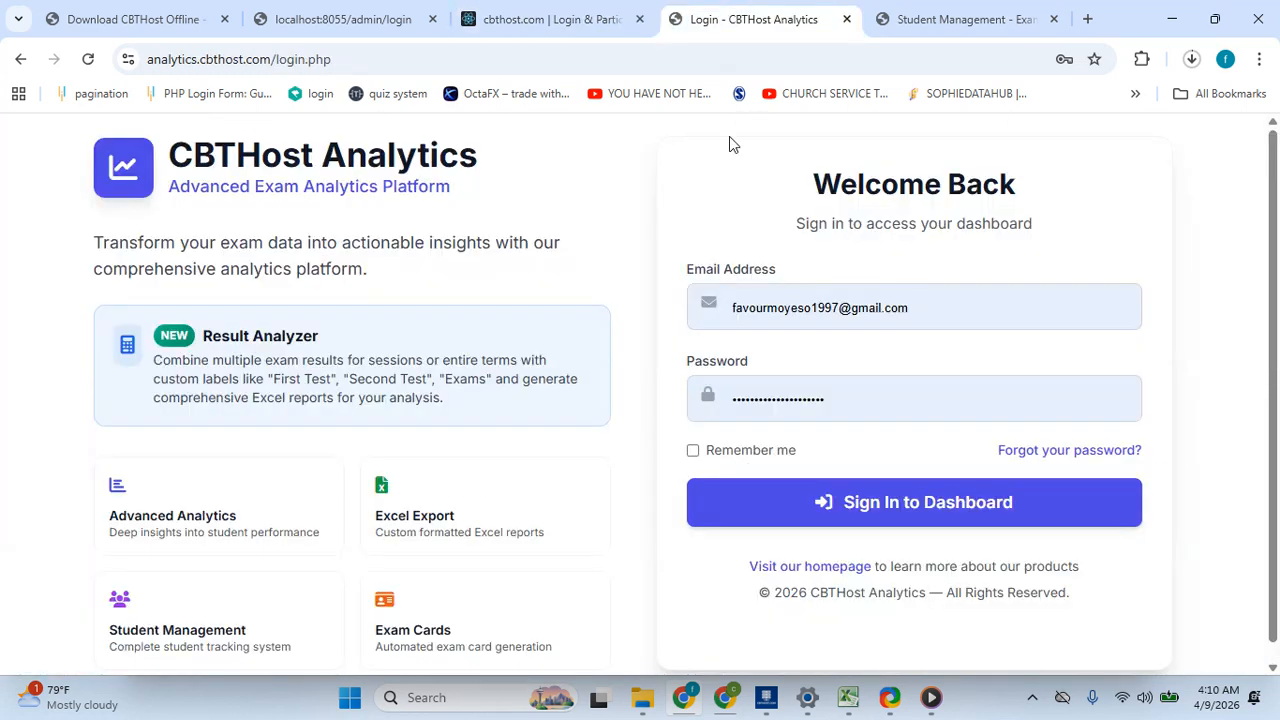
pyautogui.click(508, 10)
pyautogui.scroll(-1, 45, 420)
pyautogui.scroll(1, 45, 420)
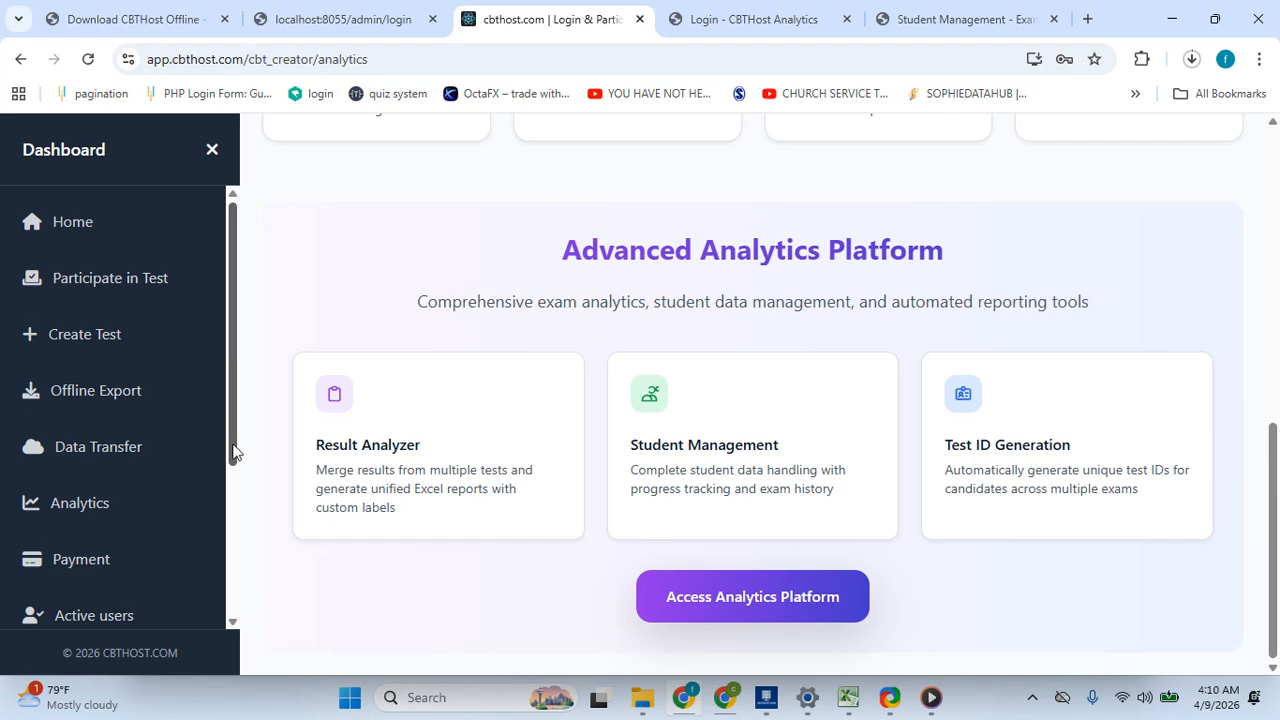
# - Open the profile page and review its personal information and change-password sections
pyautogui.moveTo(233, 452); pyautogui.dragTo(231, 606)
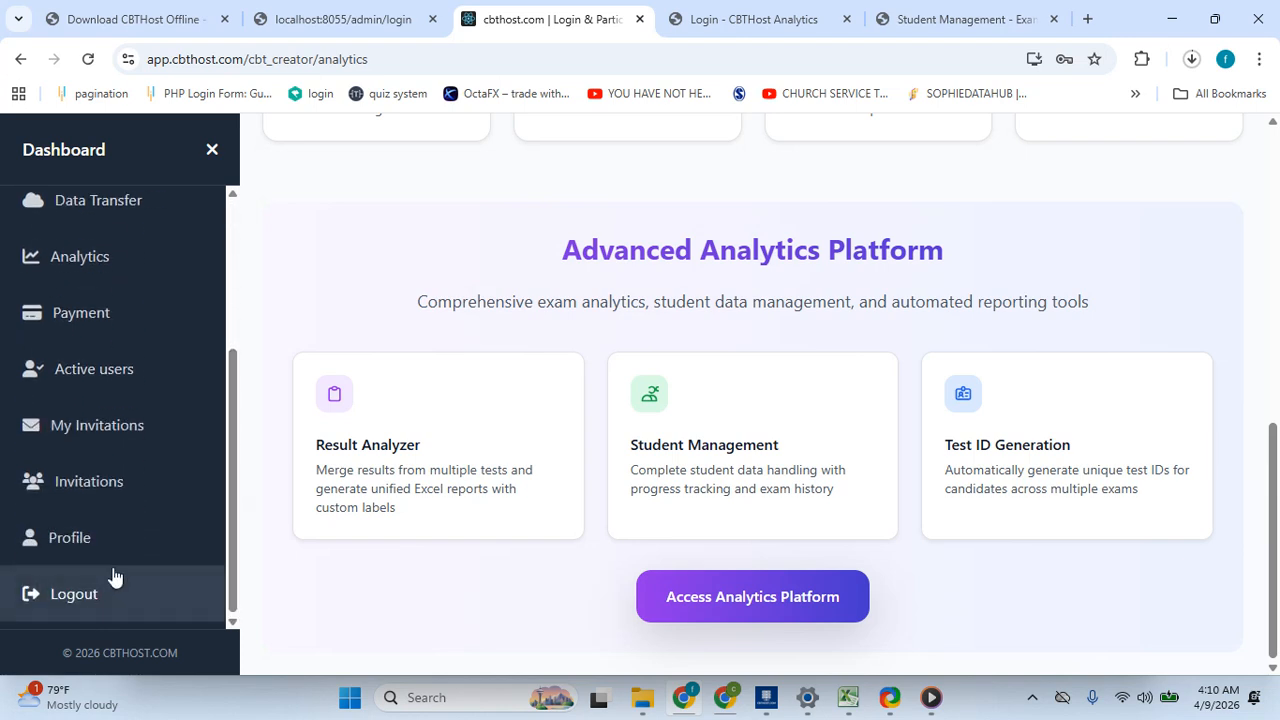
pyautogui.click(166, 530)
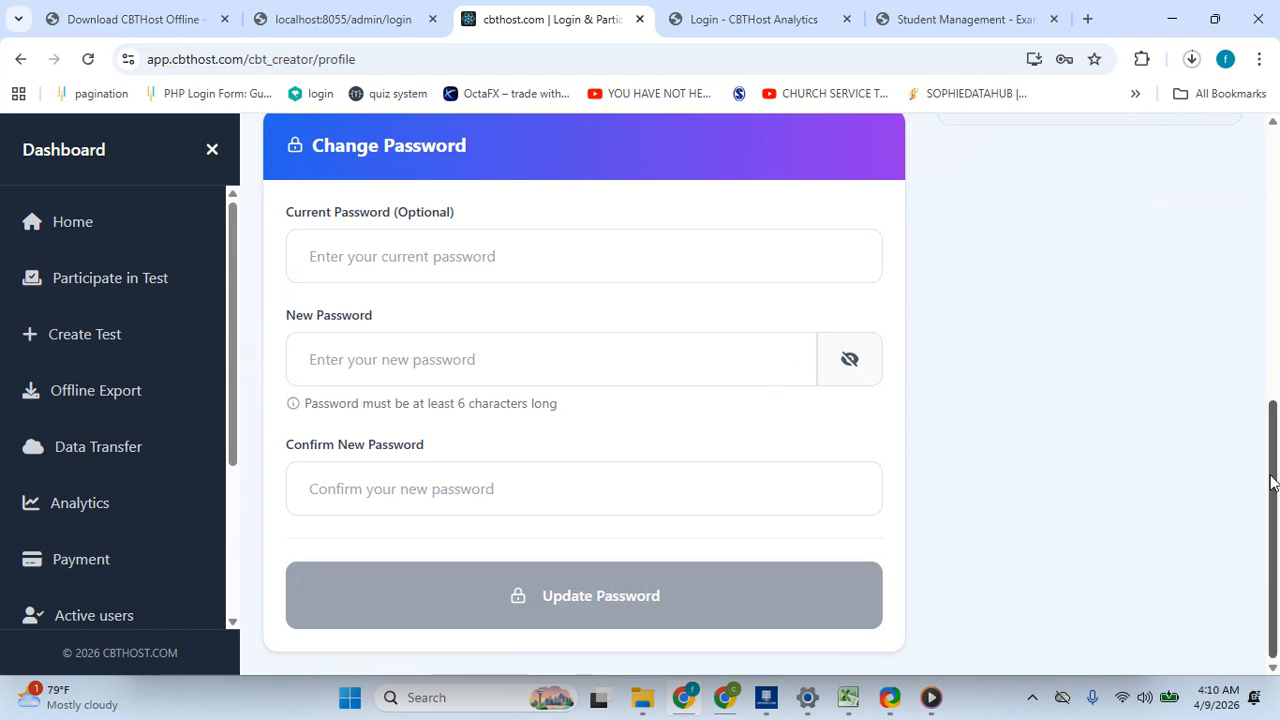
pyautogui.moveTo(1273, 478); pyautogui.dragTo(1277, 253)
pyautogui.scroll(-4, 668, 425)
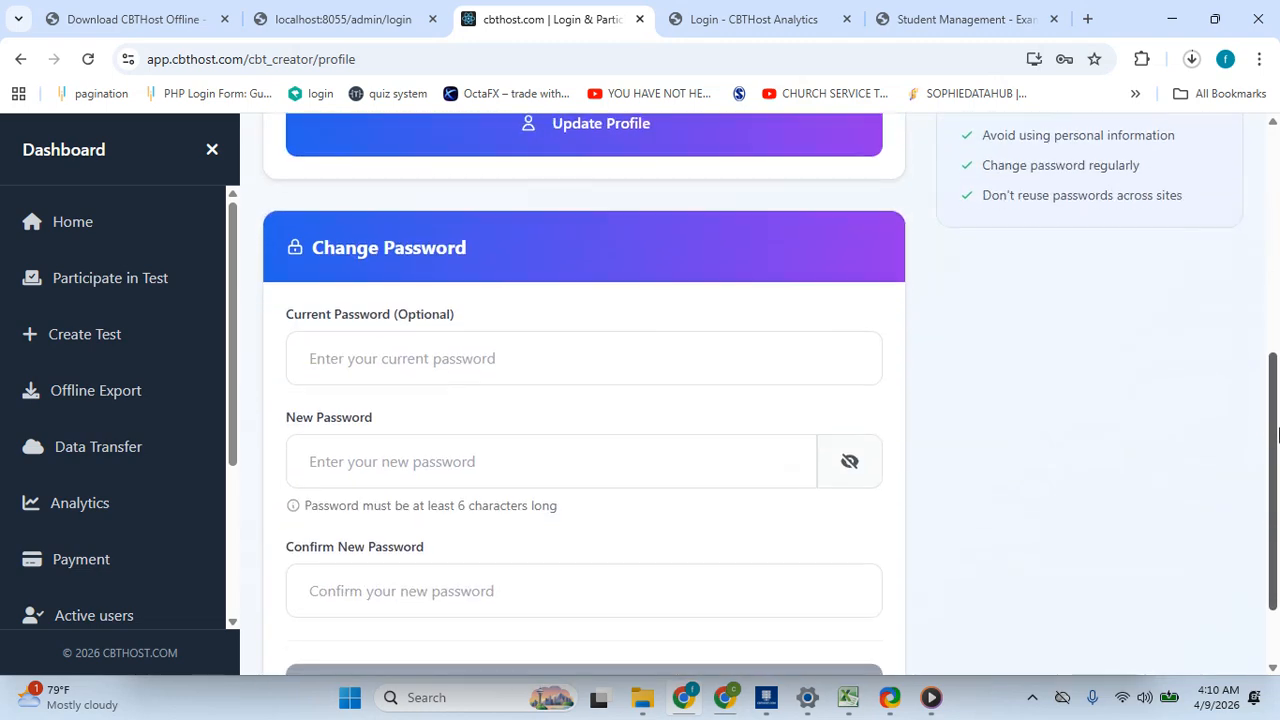
pyautogui.click(568, 596)
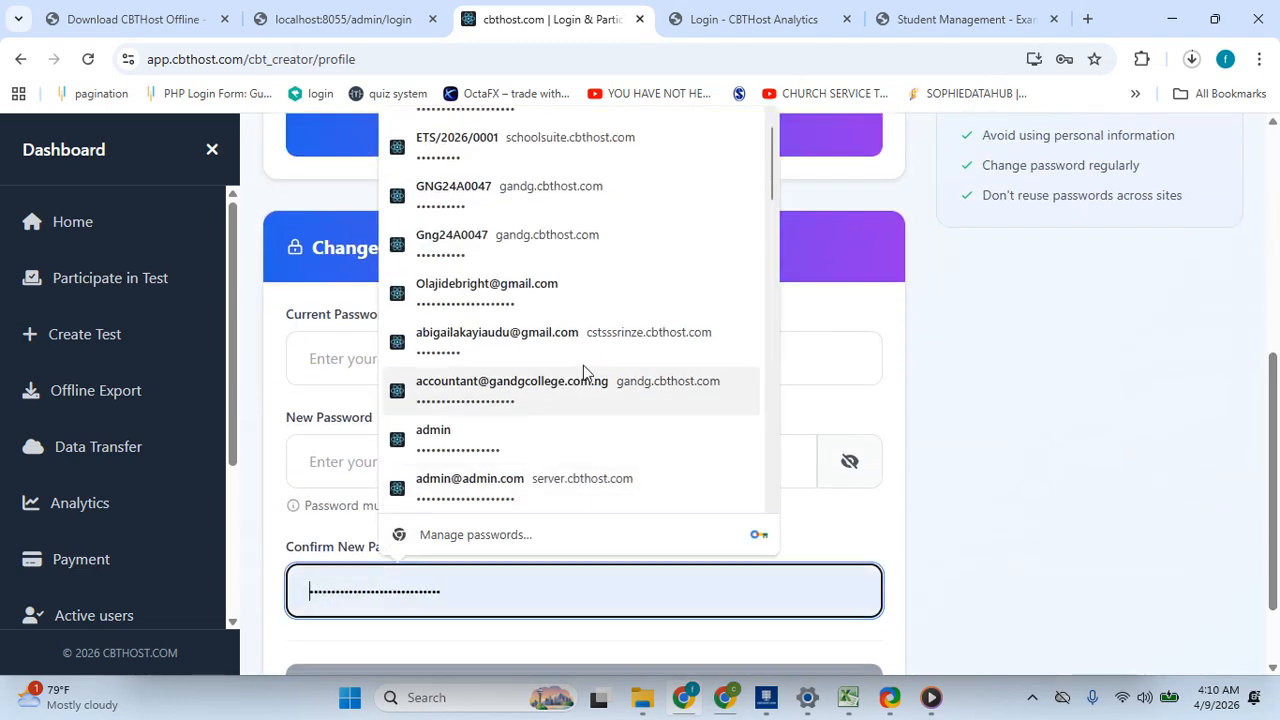
pyautogui.click(277, 363)
pyautogui.click(366, 355)
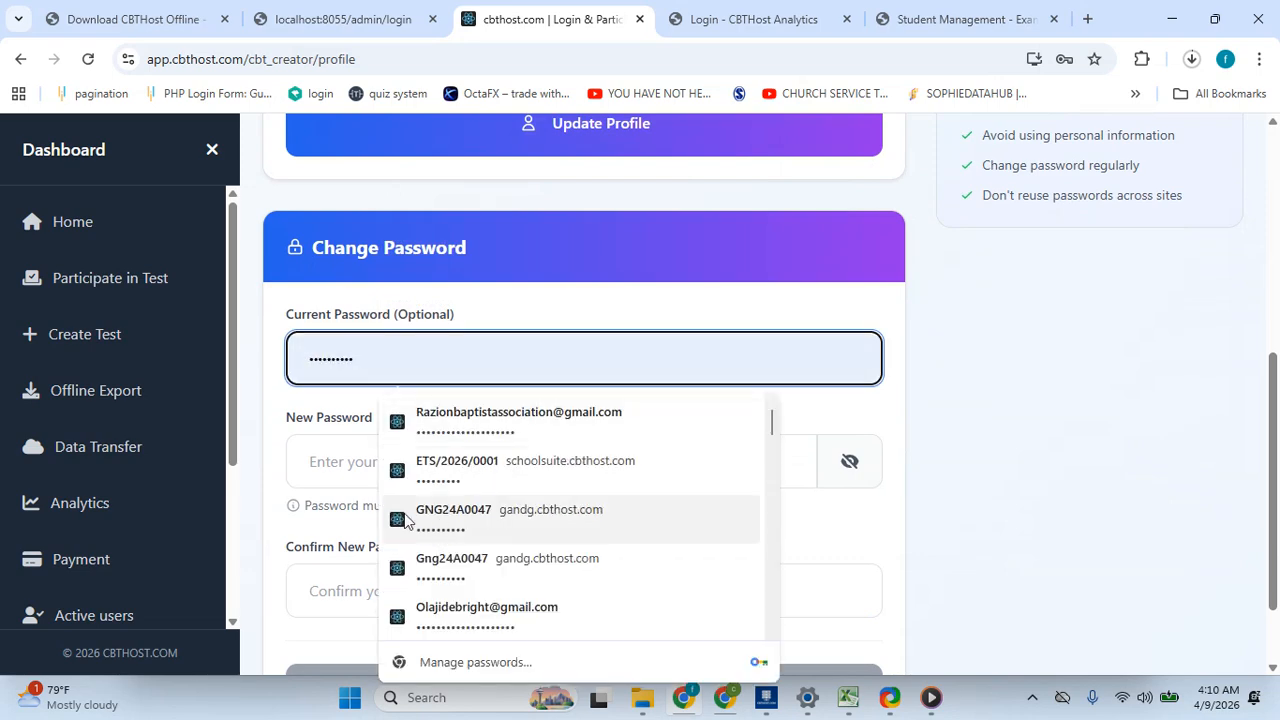
pyautogui.click(1000, 477)
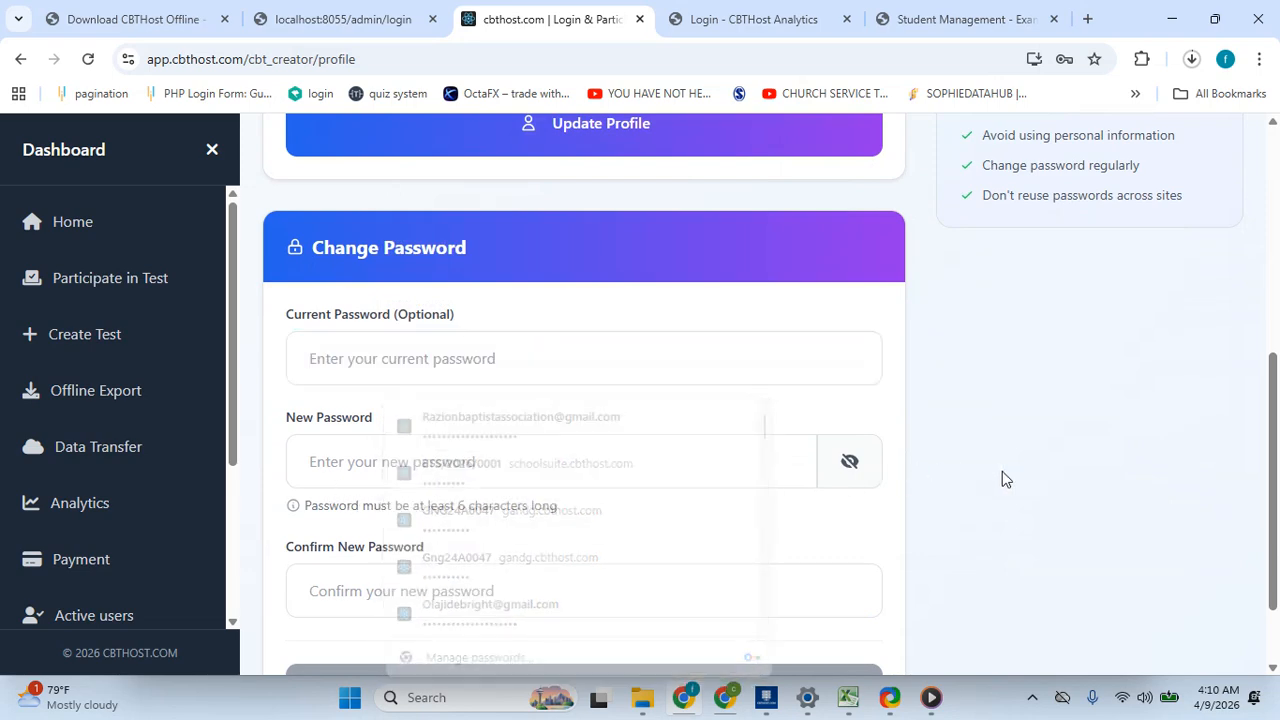
pyautogui.moveTo(1274, 477); pyautogui.dragTo(1268, 368)
pyautogui.scroll(1, 1196, 337)
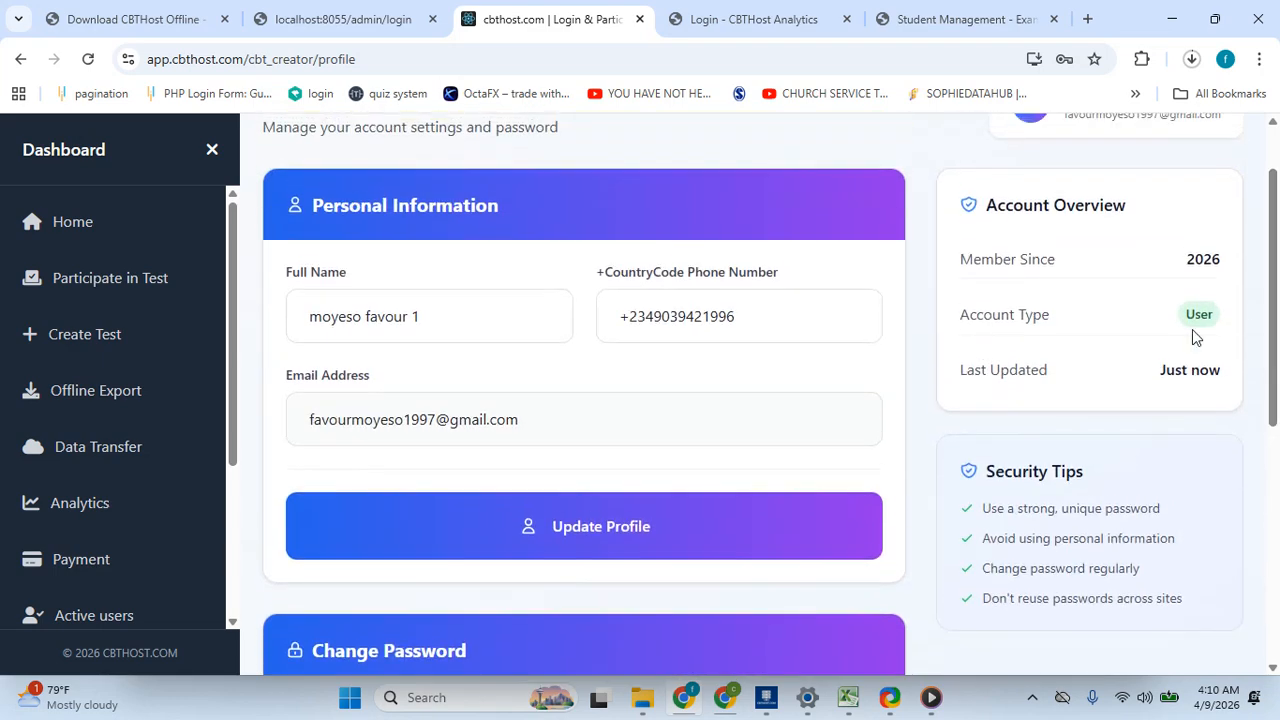
# - Return to the analytics platform and sign in to its dashboard with the saved credentials
pyautogui.click(714, 24)
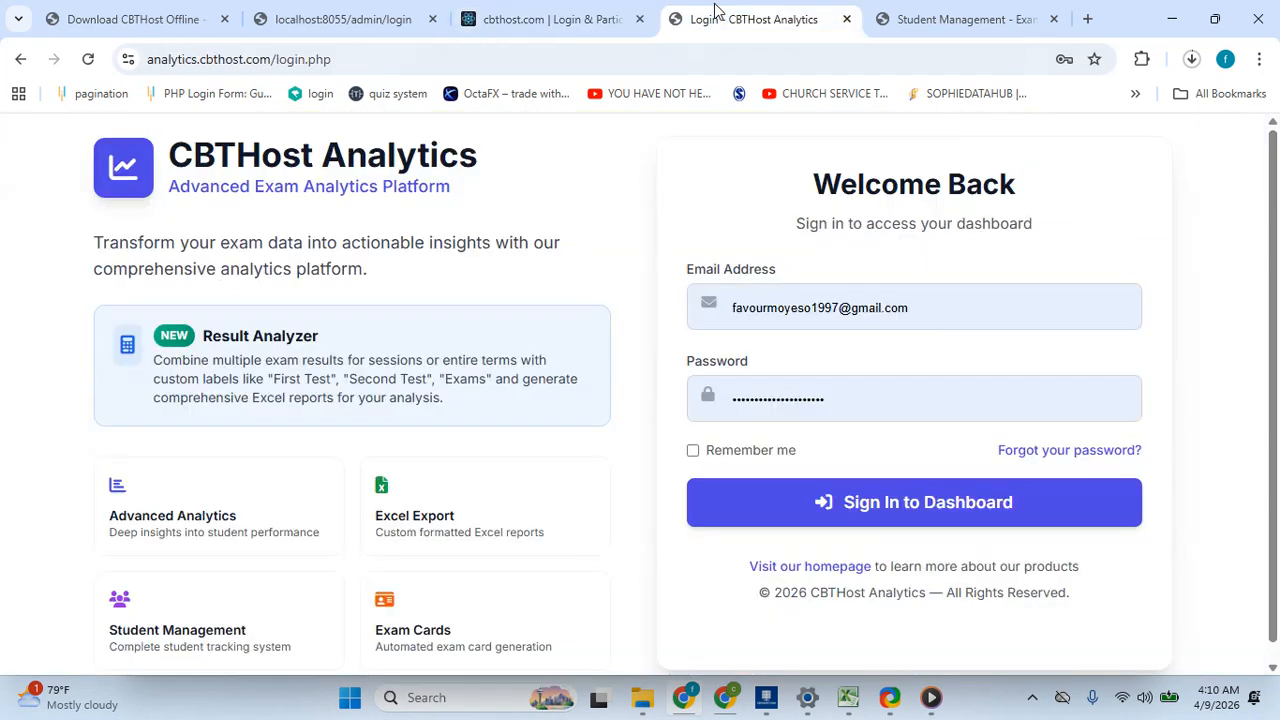
pyautogui.click(937, 505)
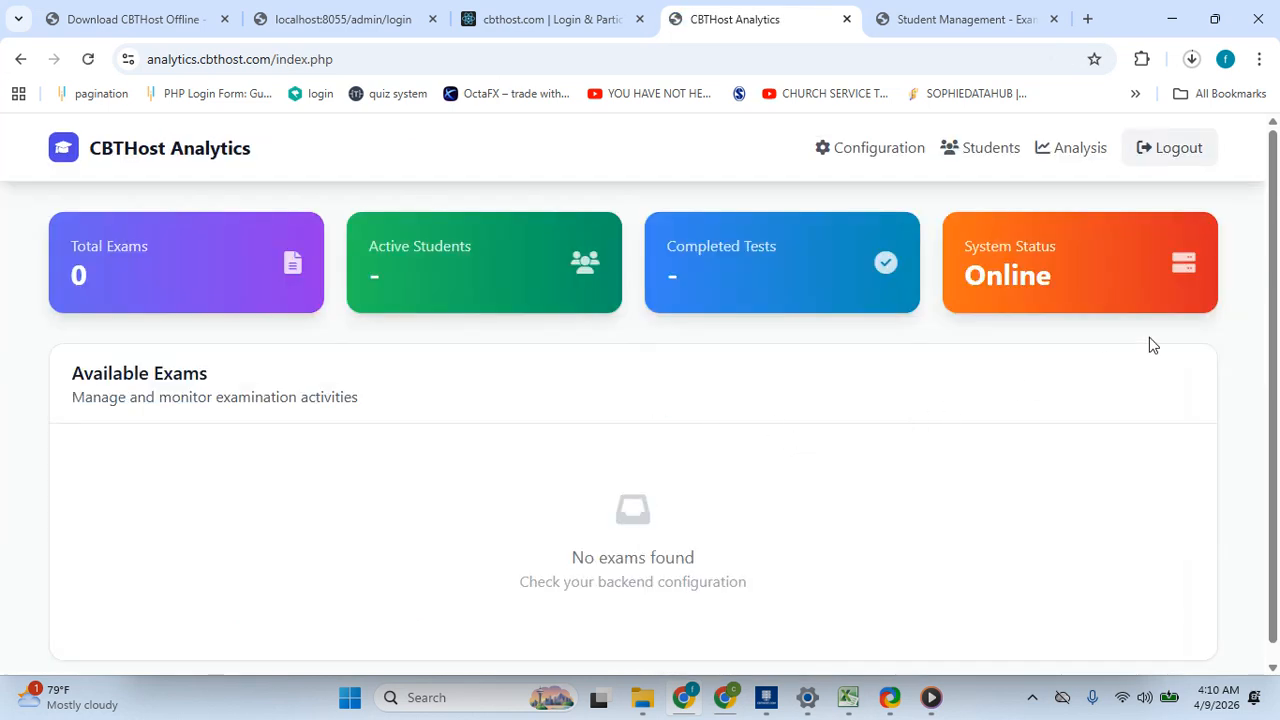
# - Open the Students page and review the Excel/CSV upload and single-student entry sections
pyautogui.moveTo(1277, 292)
pyautogui.mouseDown()
pyautogui.moveTo(1278, 535)
pyautogui.moveTo(1278, 280)
pyautogui.mouseUp()
pyautogui.click(980, 150)
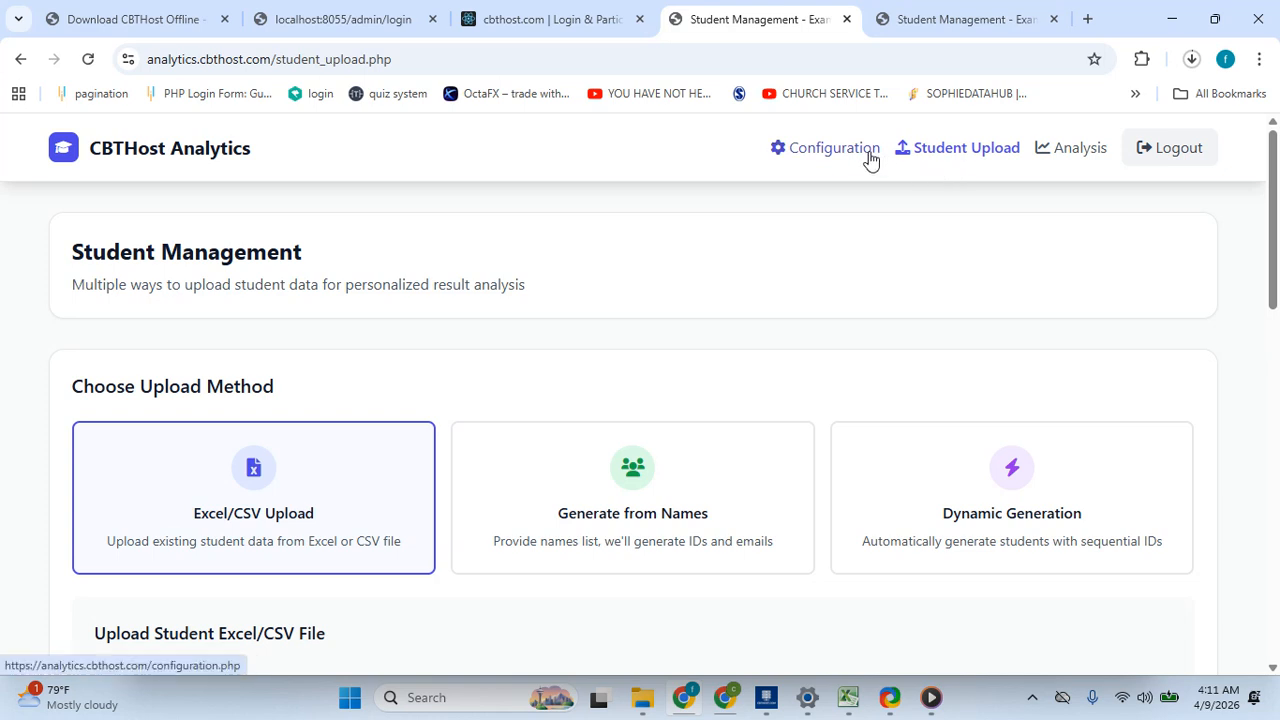
pyautogui.moveTo(1277, 185); pyautogui.dragTo(1277, 415)
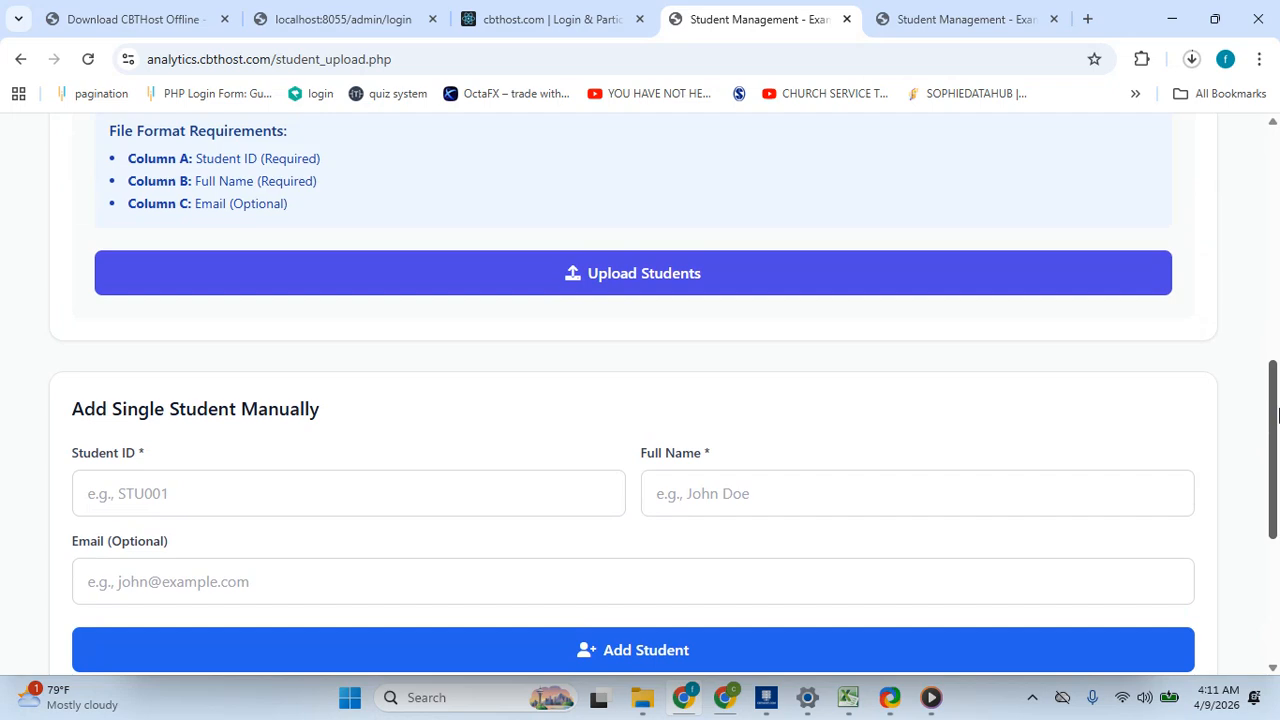
pyautogui.moveTo(1277, 415); pyautogui.dragTo(1277, 289)
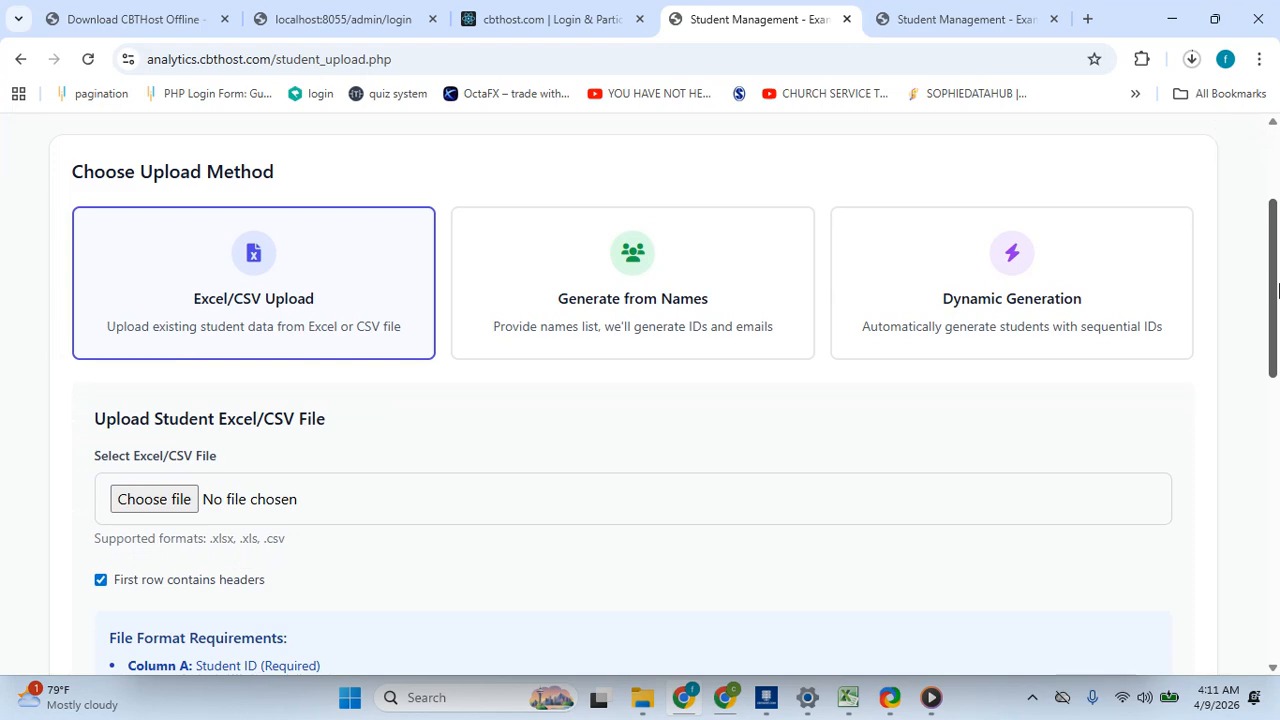
pyautogui.moveTo(1277, 289); pyautogui.dragTo(1277, 329)
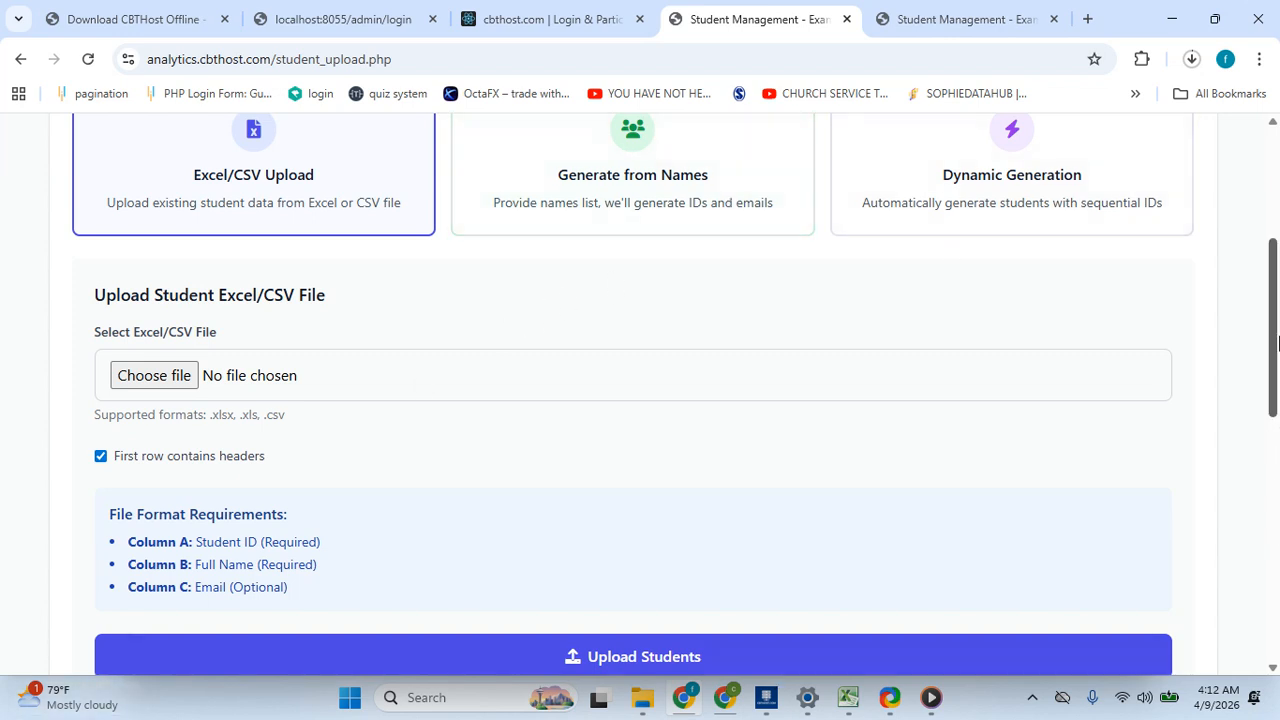
# - Switch to the Dynamic Generation upload method and inspect its student ID and name prefix fields
pyautogui.scroll(2, 1278, 490)
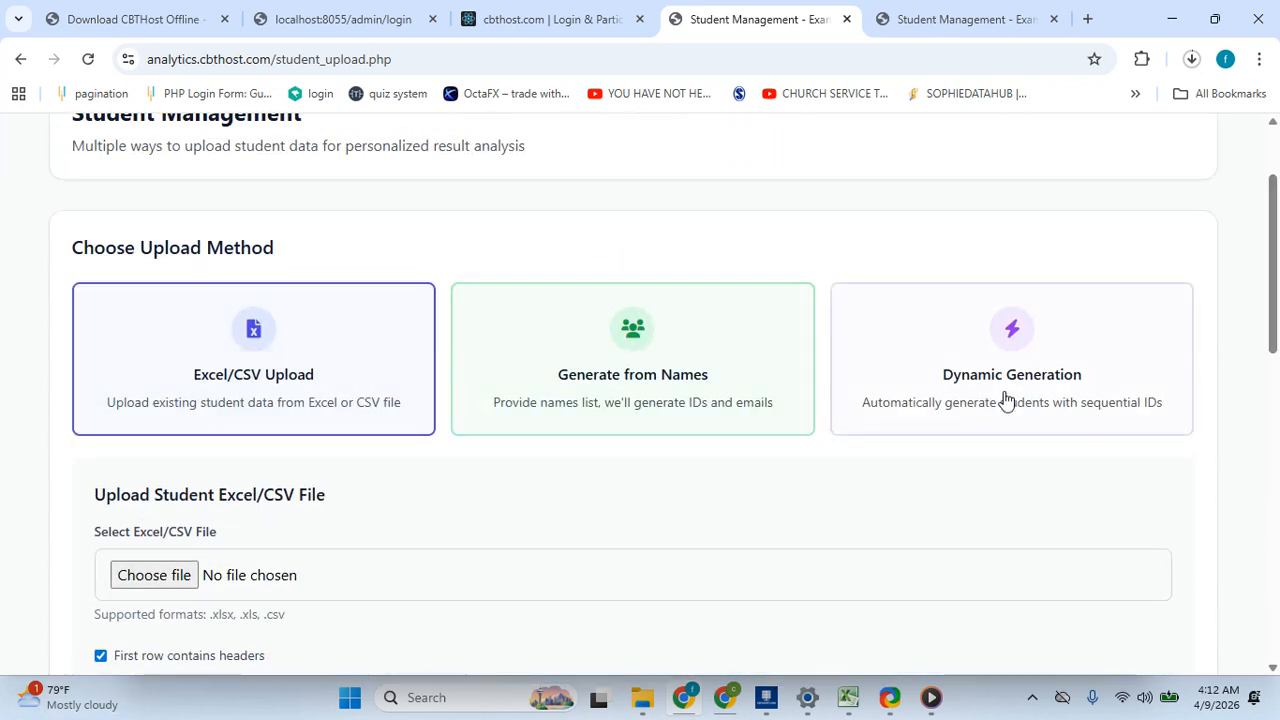
pyautogui.click(1068, 390)
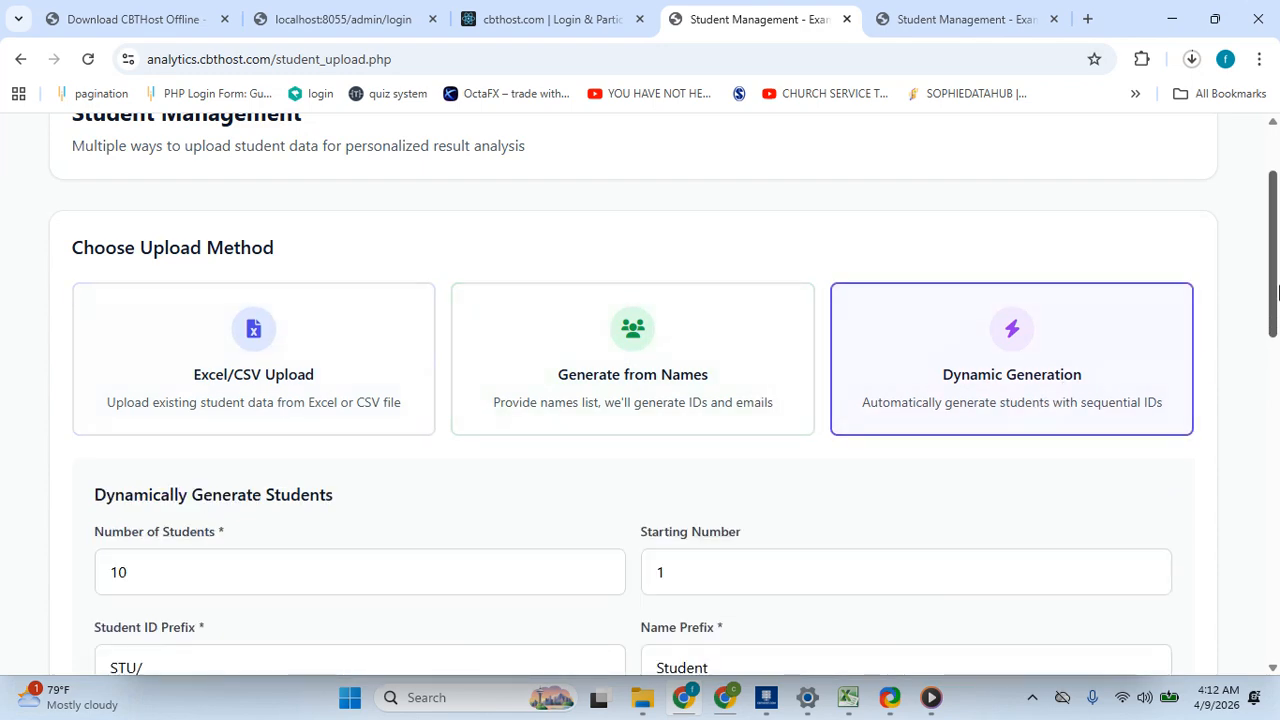
pyautogui.moveTo(1276, 290); pyautogui.dragTo(1277, 352)
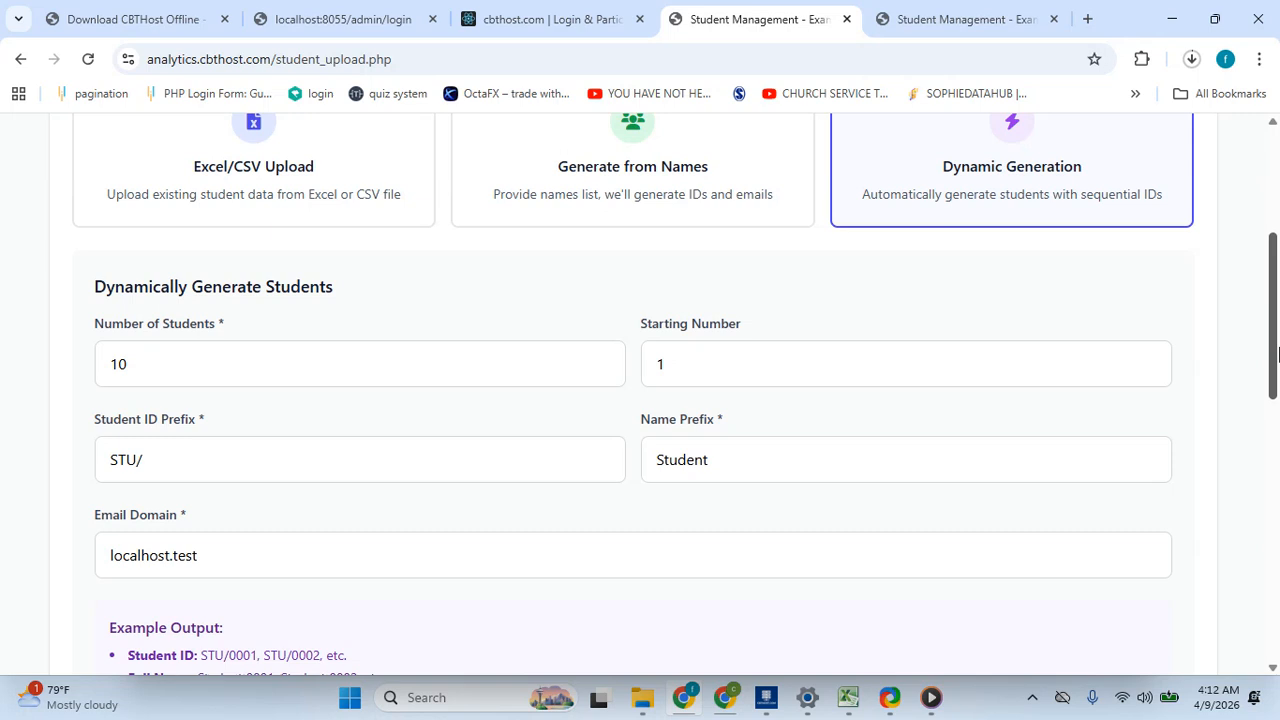
pyautogui.click(766, 472)
pyautogui.click(190, 454)
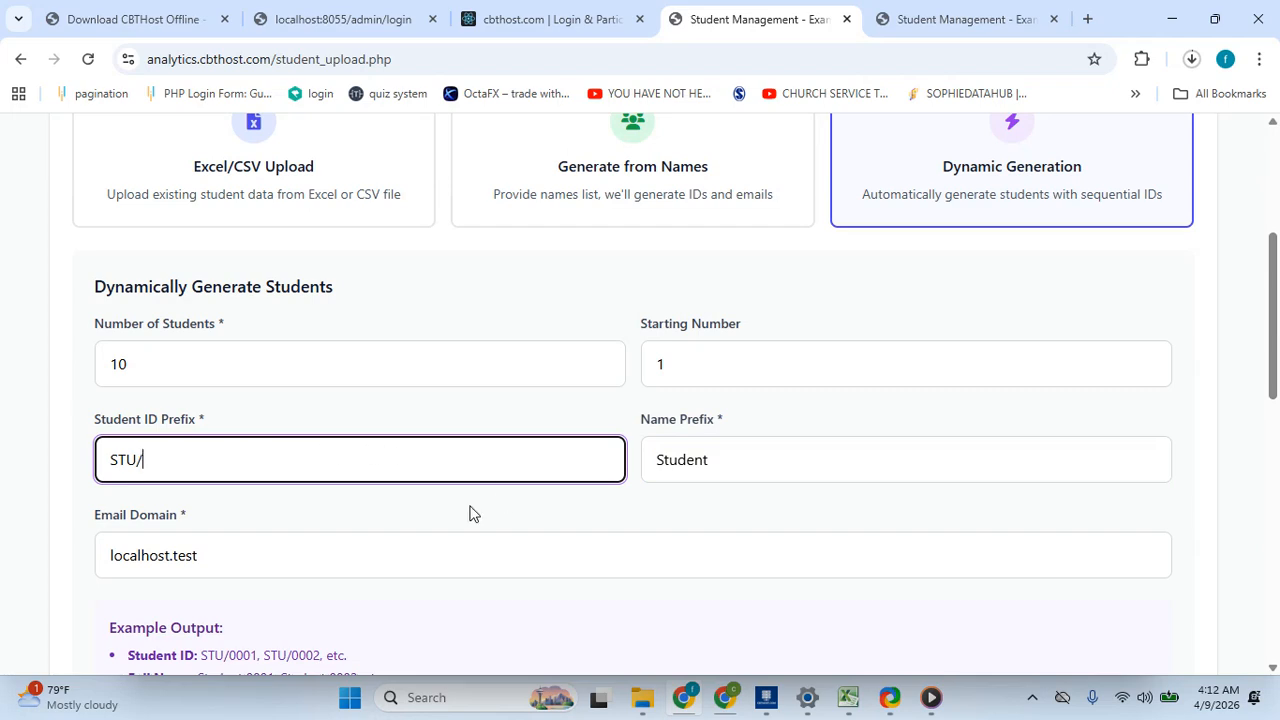
# - Switch to the Generate from Names upload method and review its names list and prefix fields
pyautogui.scroll(1, 470, 513)
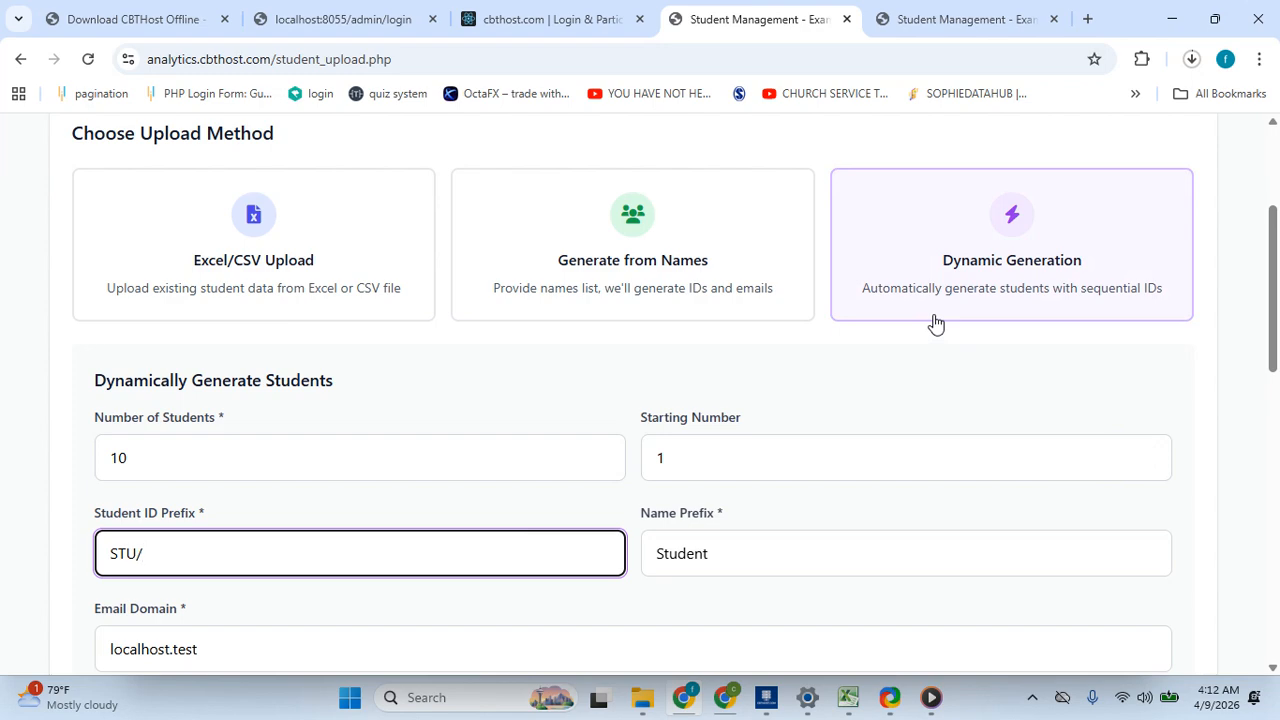
pyautogui.click(666, 266)
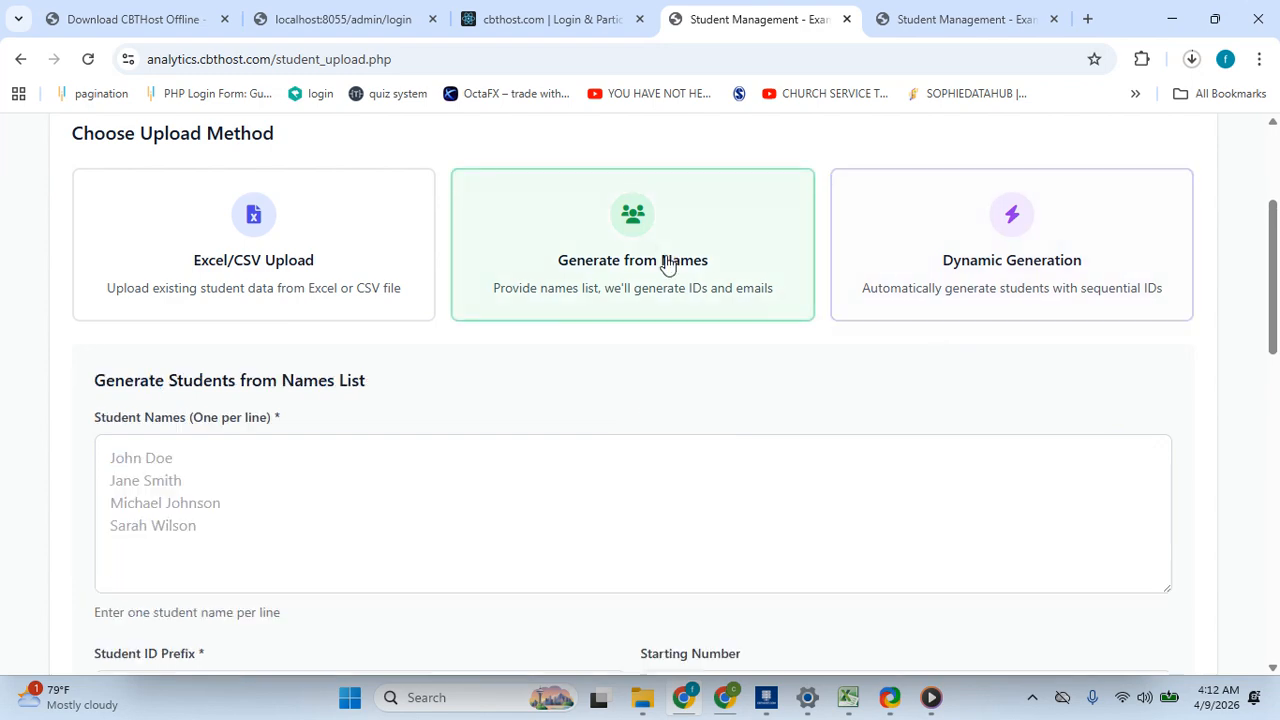
pyautogui.moveTo(1277, 265); pyautogui.dragTo(1277, 352)
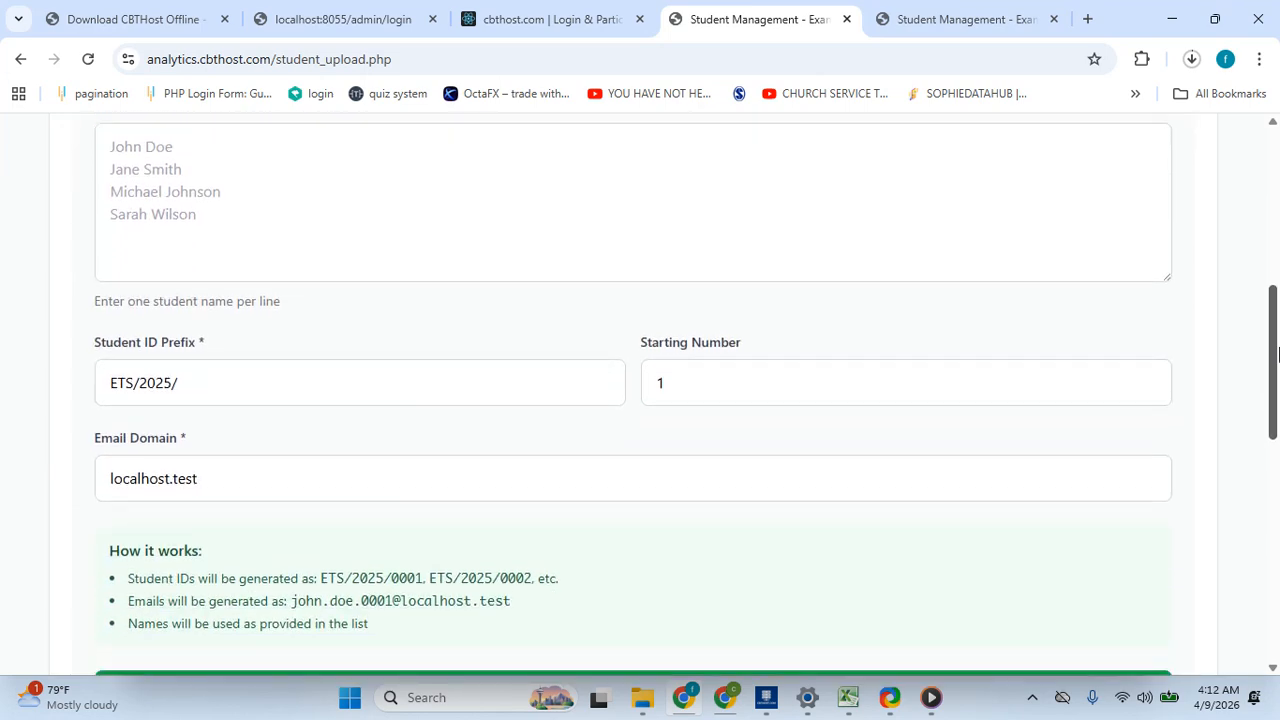
pyautogui.moveTo(1277, 352); pyautogui.dragTo(1275, 291)
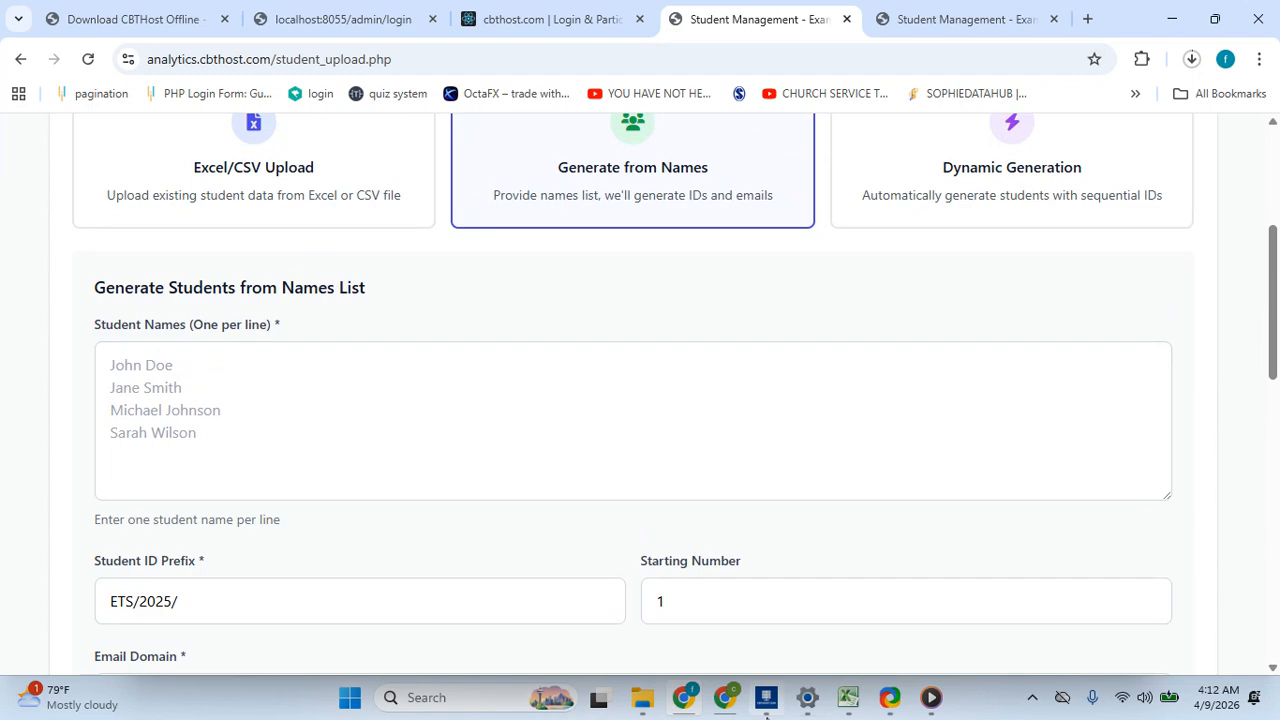
pyautogui.moveTo(767, 713)
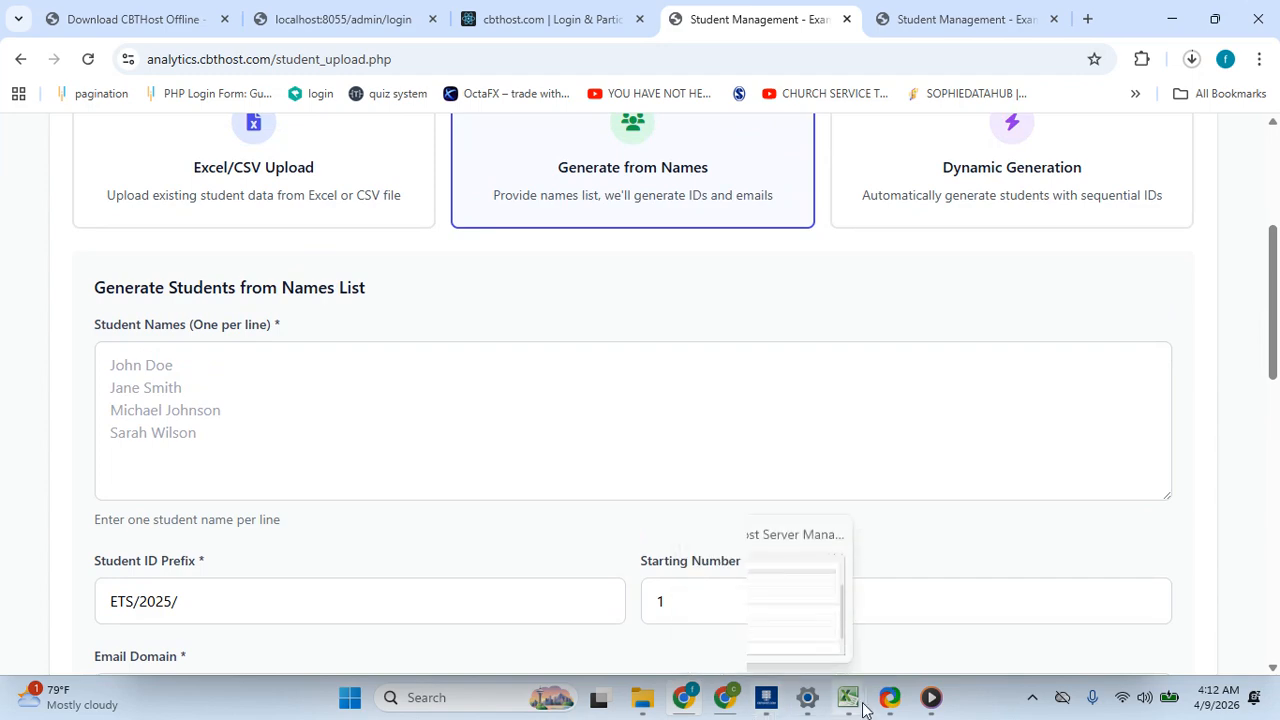
# - Copy the student names from column B of the students_2026_Tag (3)online workbook
pyautogui.moveTo(848, 699)
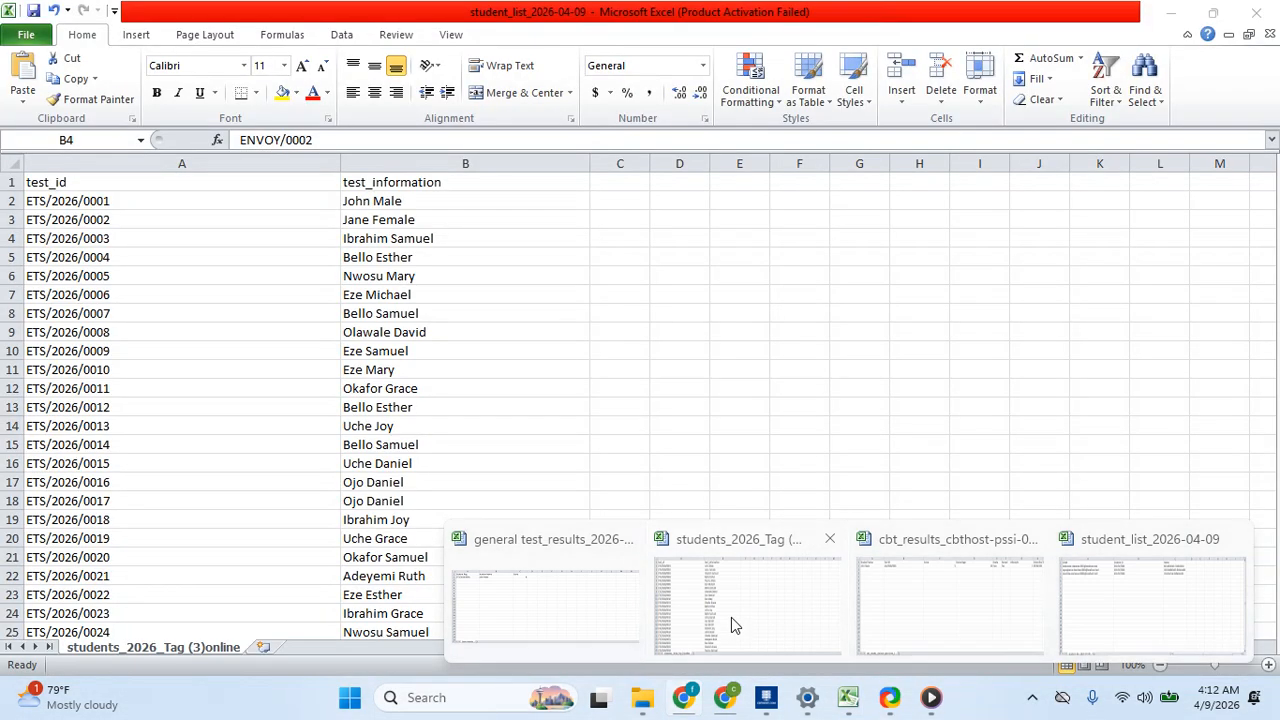
pyautogui.click(731, 620)
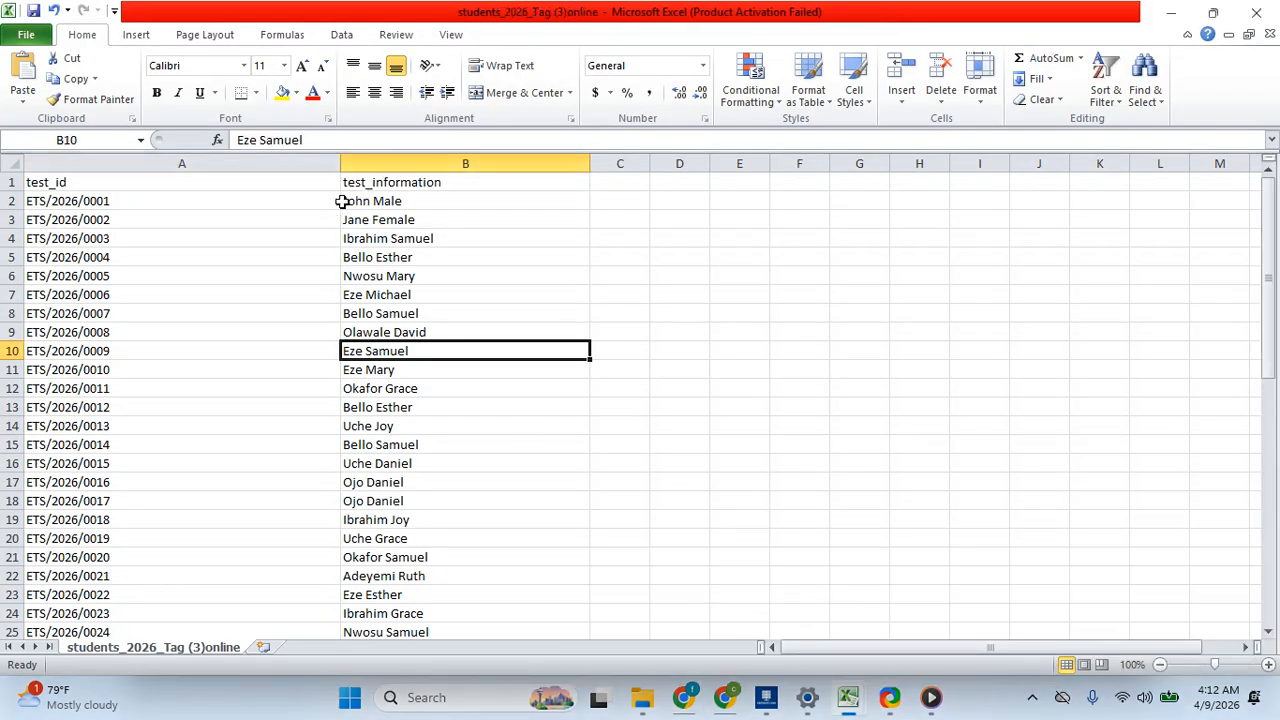
pyautogui.moveTo(336, 201); pyautogui.dragTo(506, 240)
pyautogui.click(356, 239)
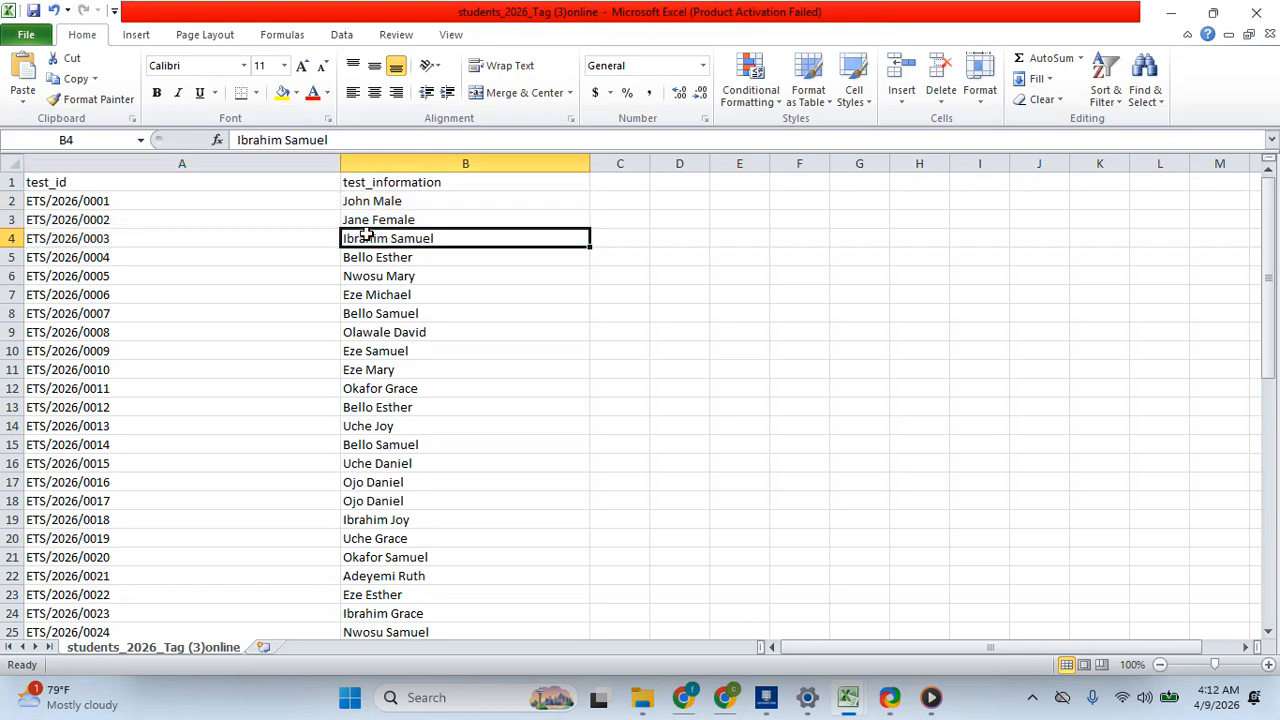
pyautogui.click(350, 200)
pyautogui.moveTo(350, 200); pyautogui.dragTo(517, 628)
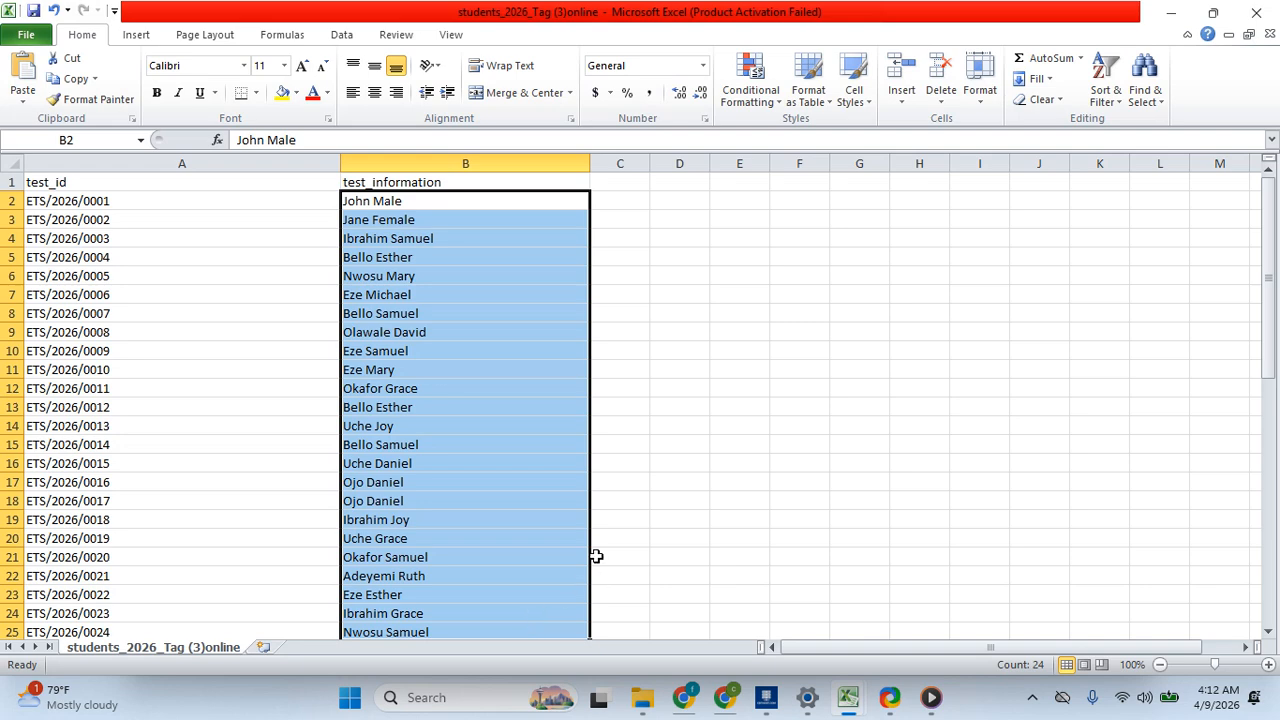
pyautogui.hotkey('ctrl', 'c')
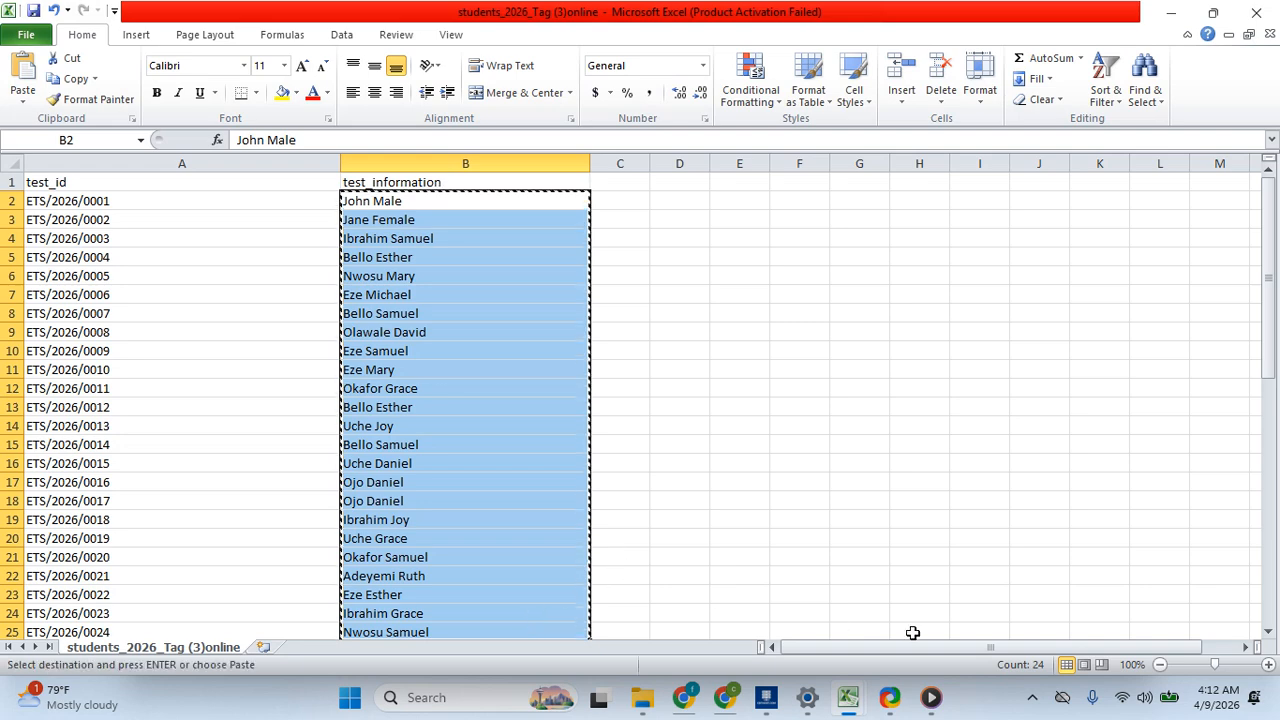
# - Paste the copied names into the Student Names list of the Generate from Names form
pyautogui.click(728, 700)
pyautogui.click(686, 700)
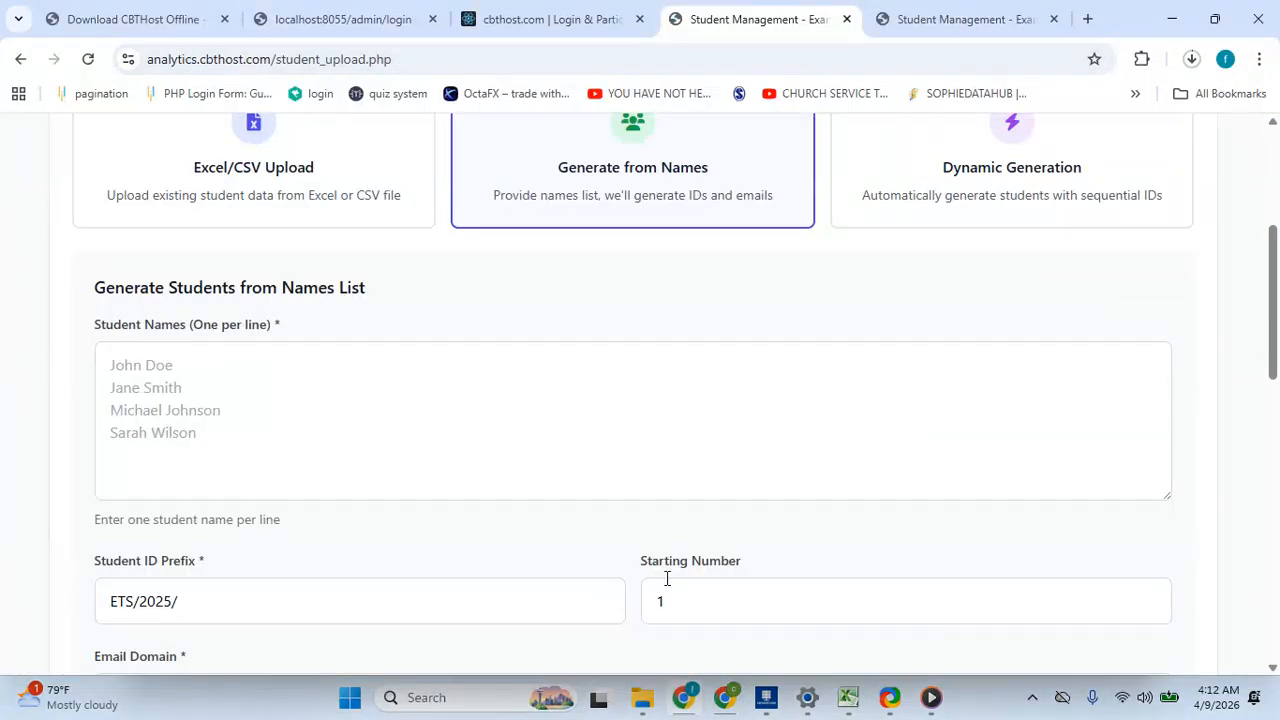
pyautogui.click(397, 369)
pyautogui.hotkey('ctrl', 'v')
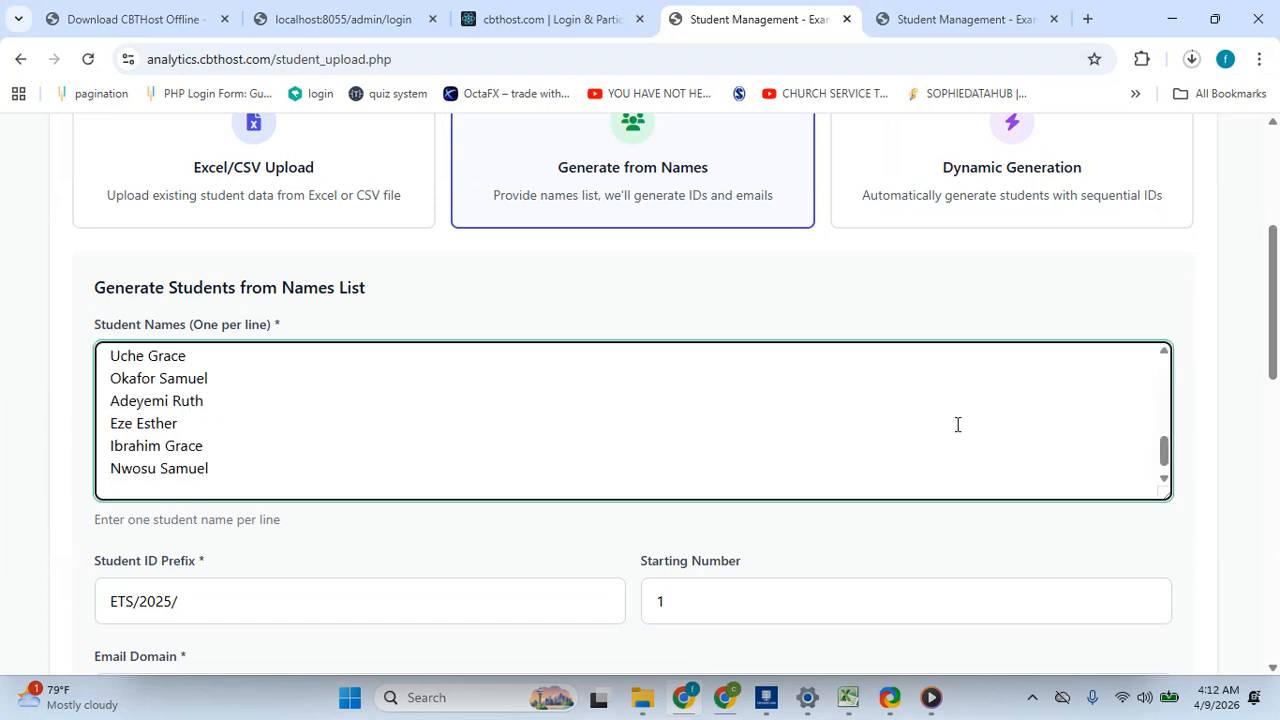
pyautogui.press('BackSpace')
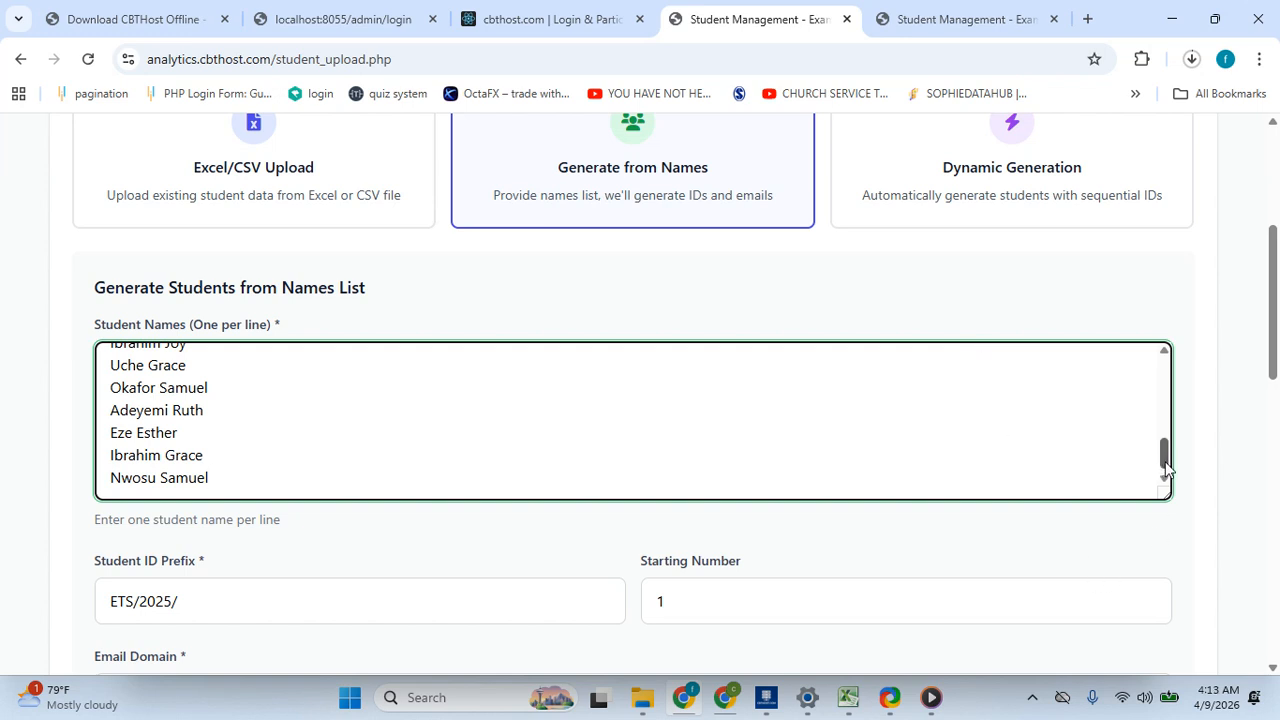
pyautogui.moveTo(1164, 460); pyautogui.dragTo(1173, 498)
pyautogui.moveTo(1276, 362); pyautogui.dragTo(1278, 370)
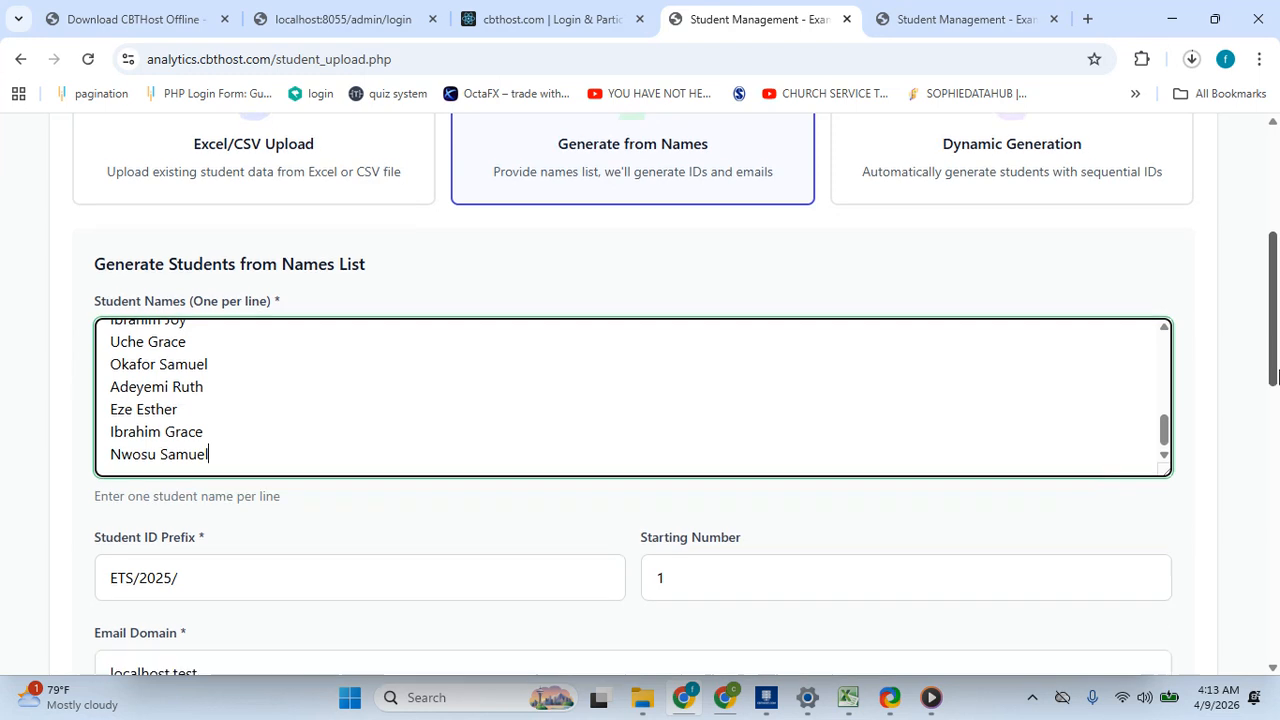
pyautogui.scroll(-3, 508, 276)
pyautogui.click(292, 328)
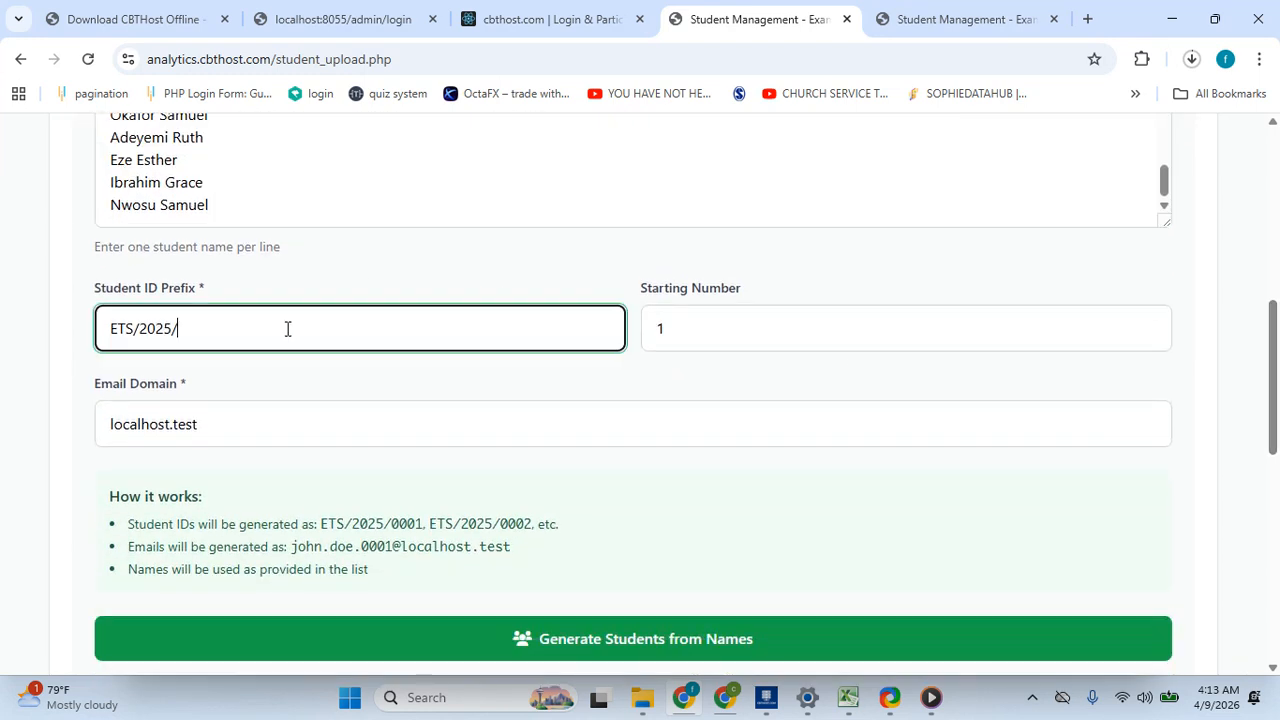
pyautogui.press('BackSpace')
pyautogui.press('BackSpace')
pyautogui.press('BackSpace')
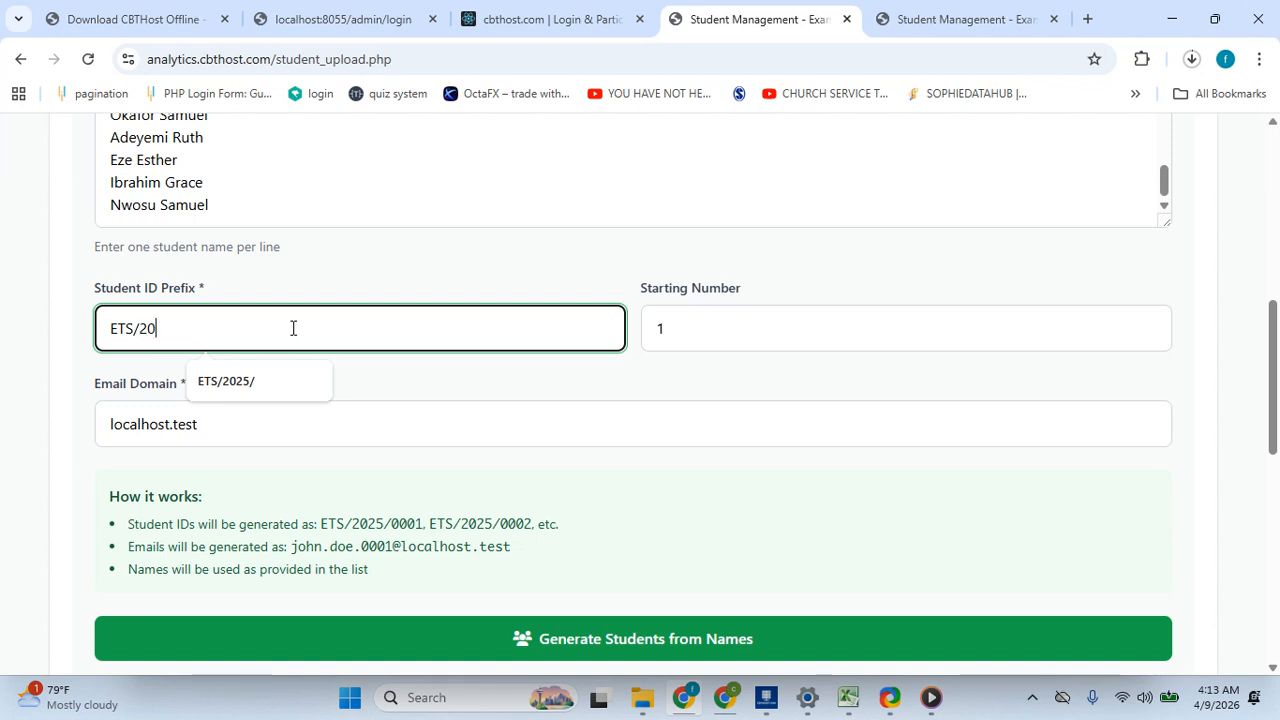
pyautogui.write('5/')
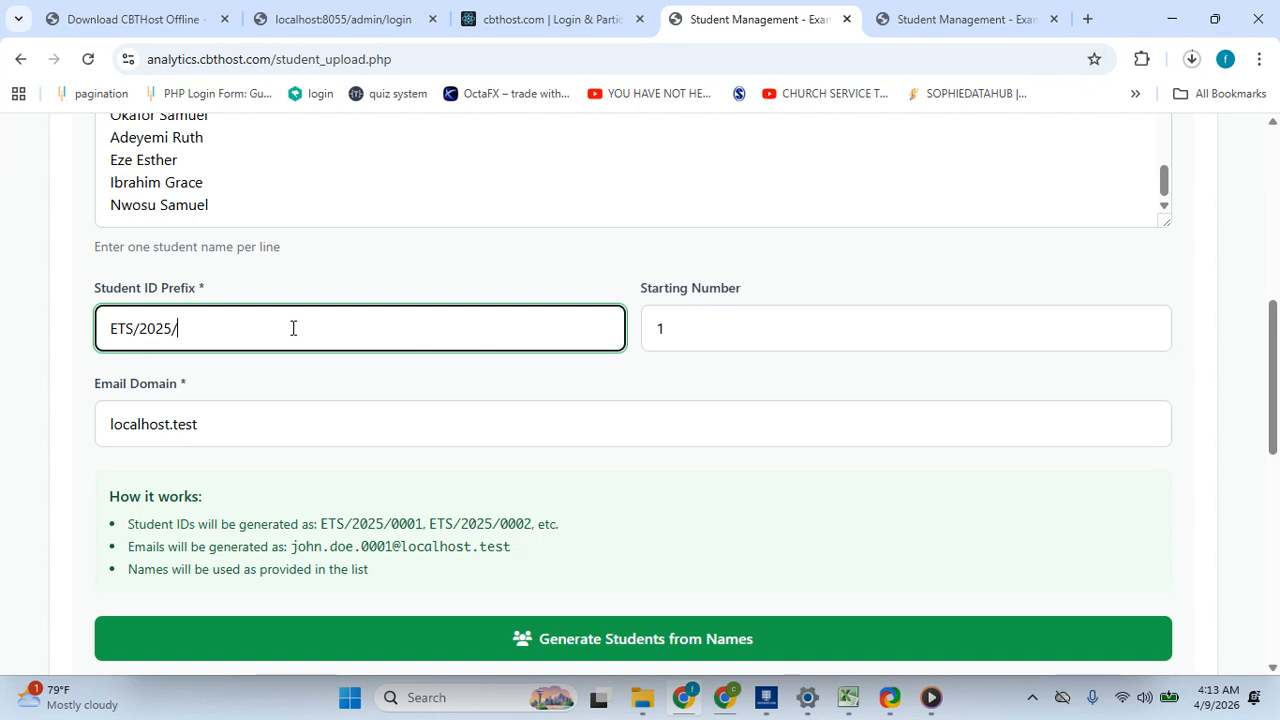
# - Set the starting number to 3 and shorten the student ID prefix to ETS
pyautogui.click(696, 333)
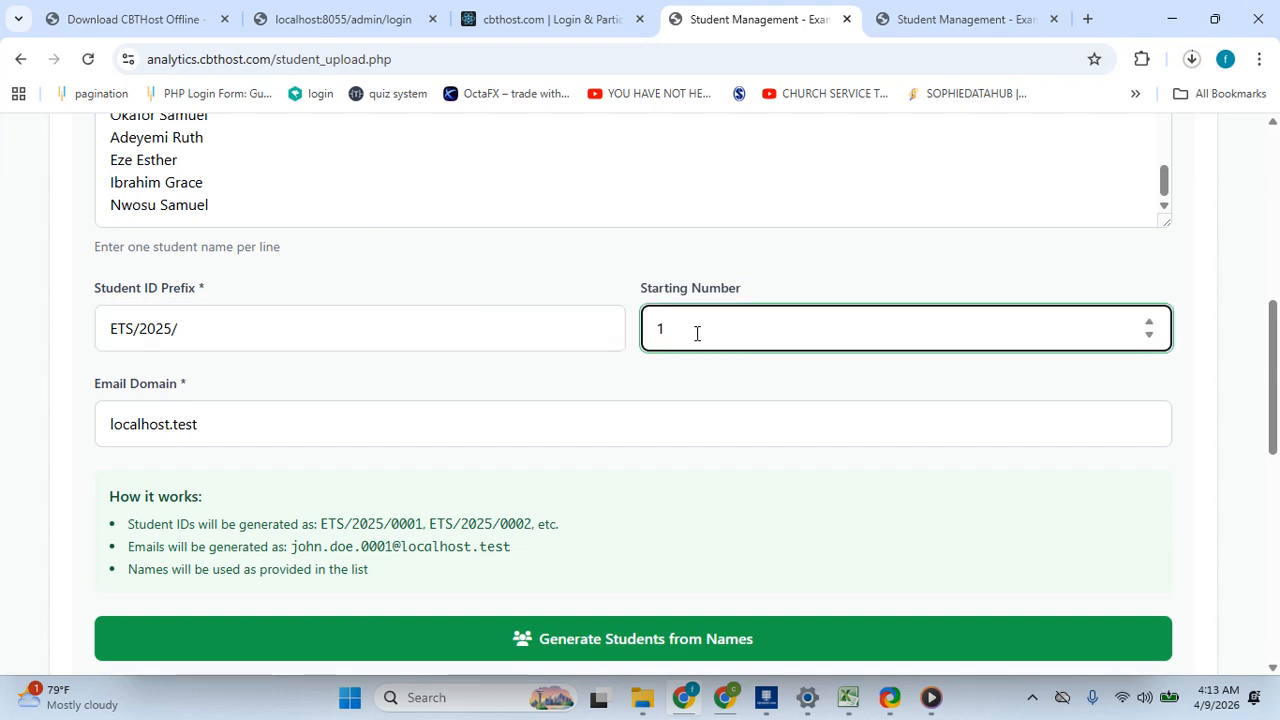
pyautogui.click(1149, 322)
pyautogui.click(1148, 322)
pyautogui.click(242, 321)
pyautogui.press('BackSpace')
pyautogui.press('BackSpace')
pyautogui.press('BackSpace')
pyautogui.press('BackSpace')
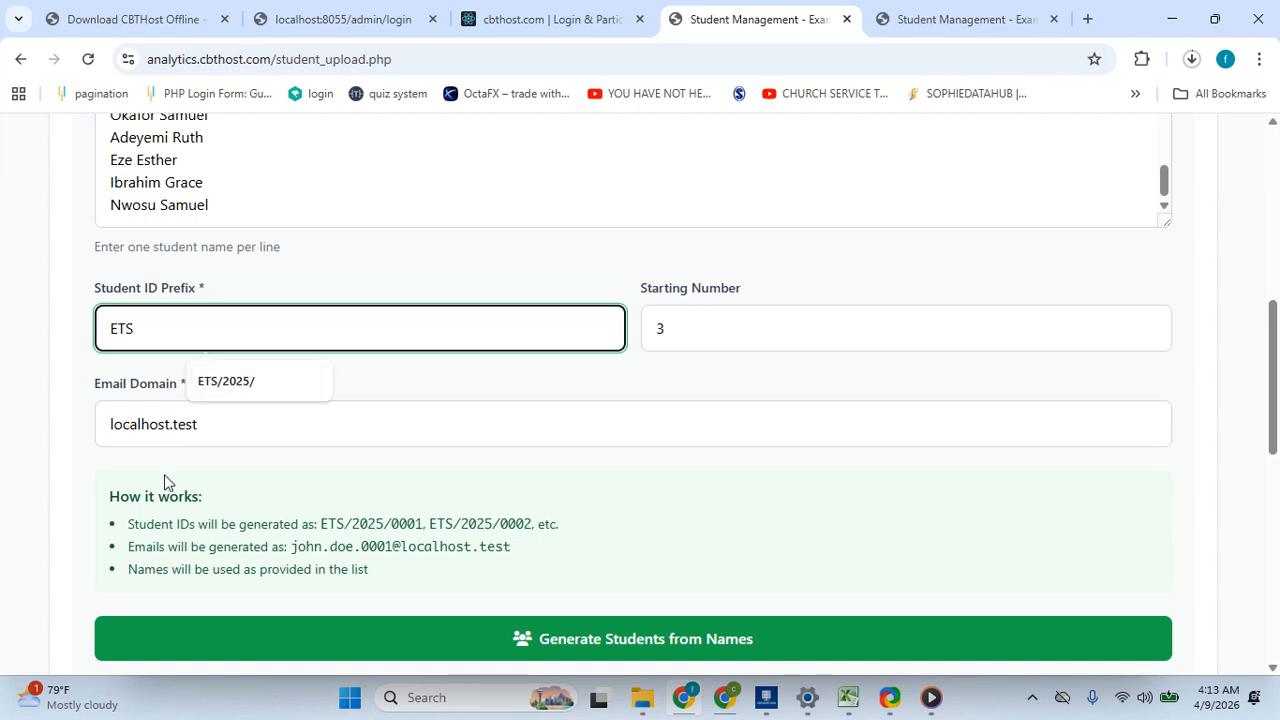
# - Set the email domain to cbthost.offline
pyautogui.click(283, 482)
pyautogui.click(423, 432)
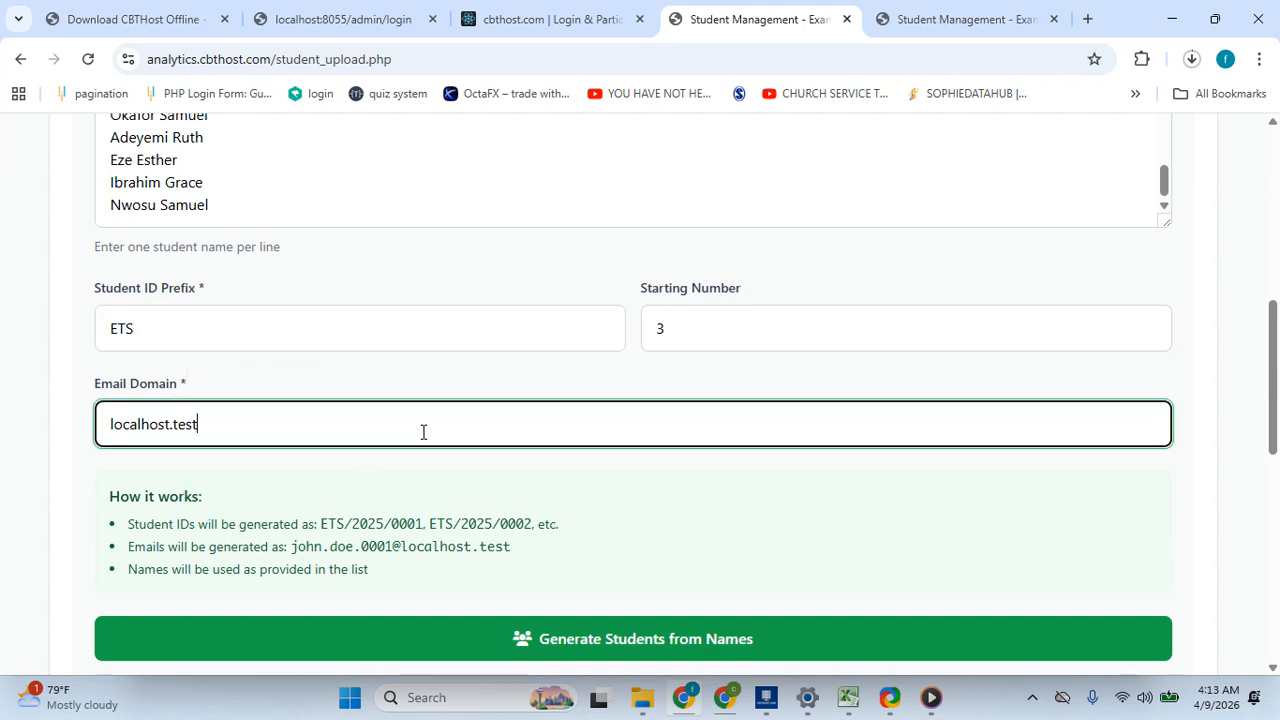
pyautogui.press('BackSpace')
pyautogui.press('BackSpace')
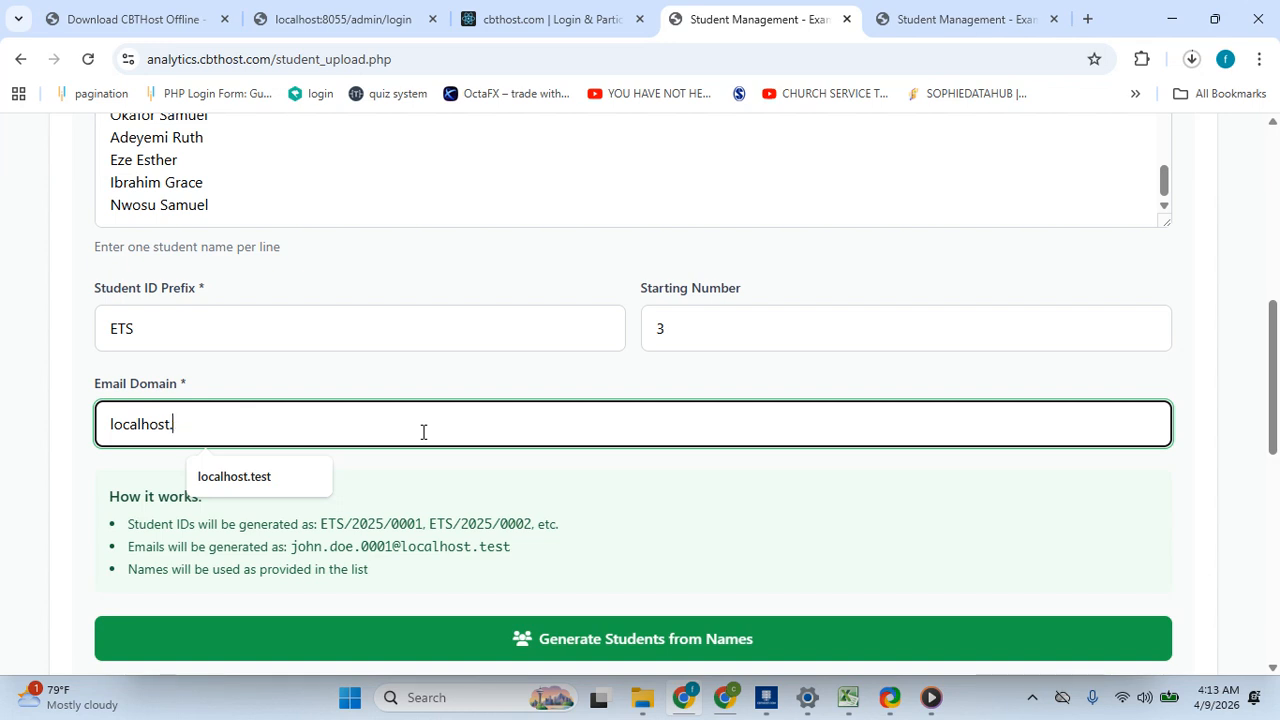
pyautogui.write('cbt')
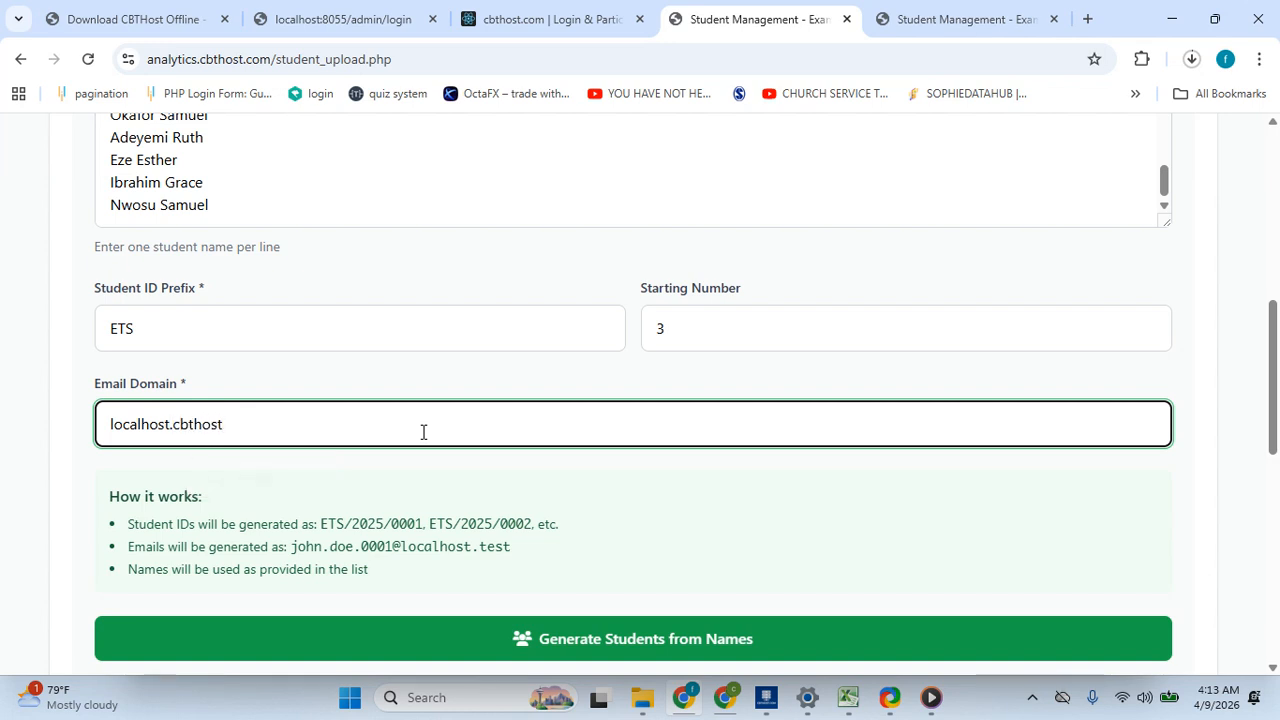
pyautogui.write('host')
pyautogui.press('BackSpace')
pyautogui.press('BackSpace')
pyautogui.press('BackSpace')
pyautogui.press('BackSpace')
pyautogui.press('BackSpace')
pyautogui.press('BackSpace')
pyautogui.press('BackSpace')
pyautogui.press('BackSpace')
pyautogui.press('BackSpace')
pyautogui.press('BackSpace')
pyautogui.press('BackSpace')
pyautogui.press('BackSpace')
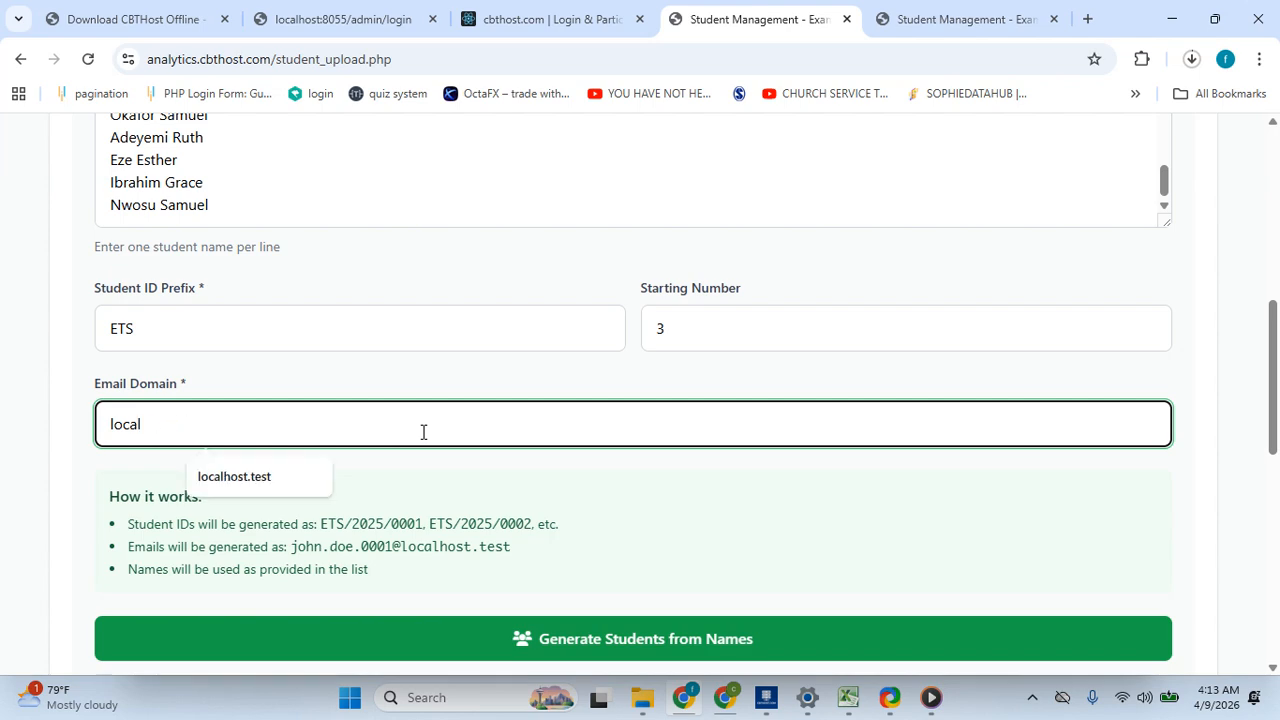
pyautogui.press('BackSpace')
pyautogui.press('BackSpace')
pyautogui.press('BackSpace')
pyautogui.press('BackSpace')
pyautogui.press('BackSpace')
pyautogui.write('b')
pyautogui.press('BackSpace')
pyautogui.press('BackSpace')
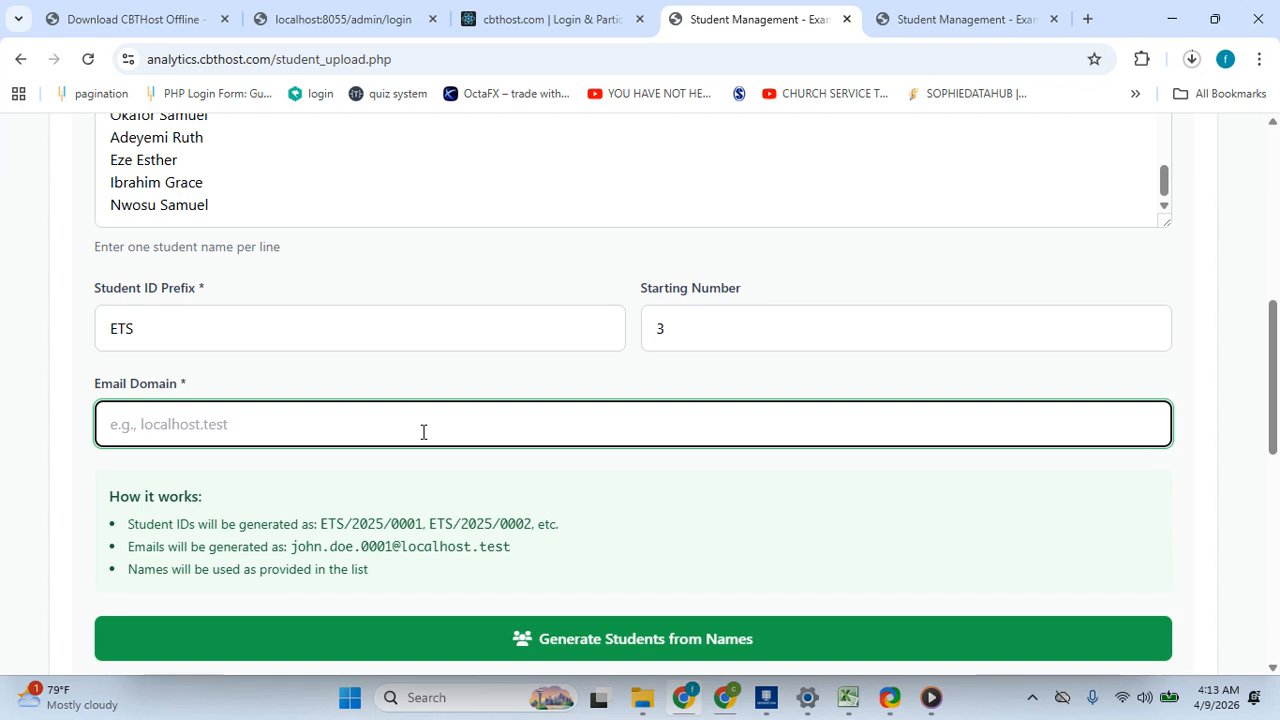
pyautogui.write('cbthost')
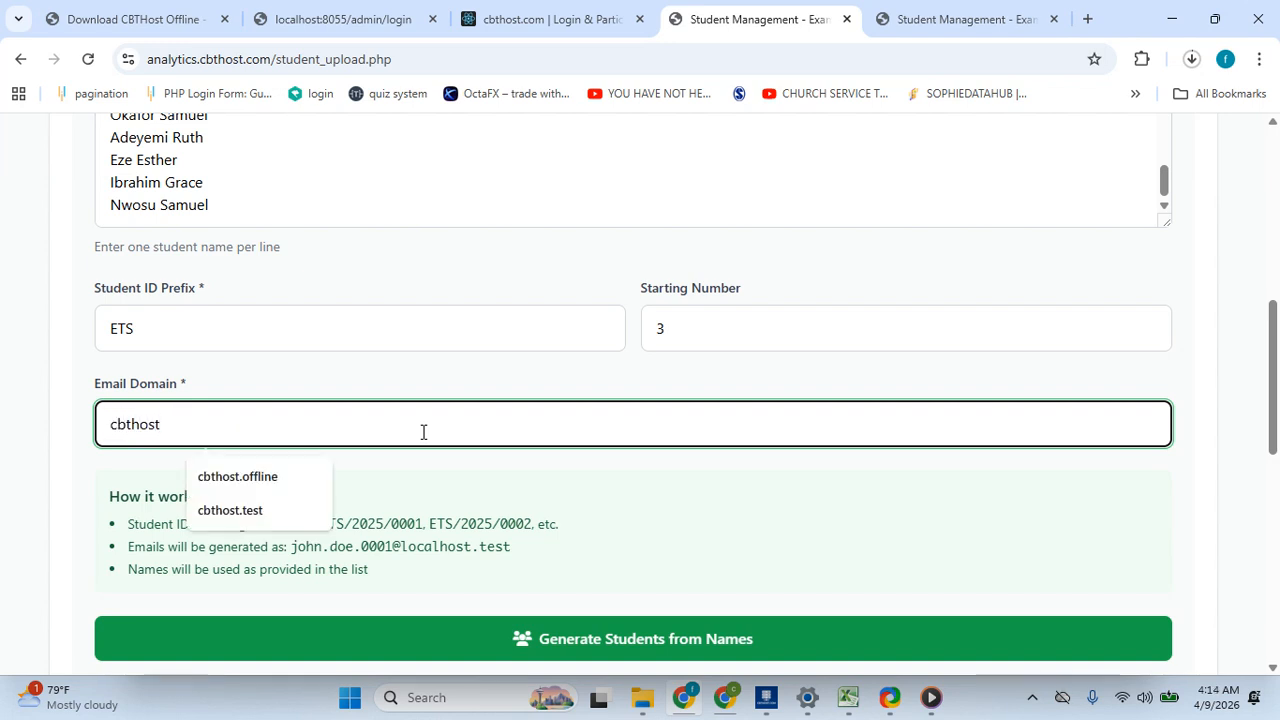
pyautogui.write('.offlin')
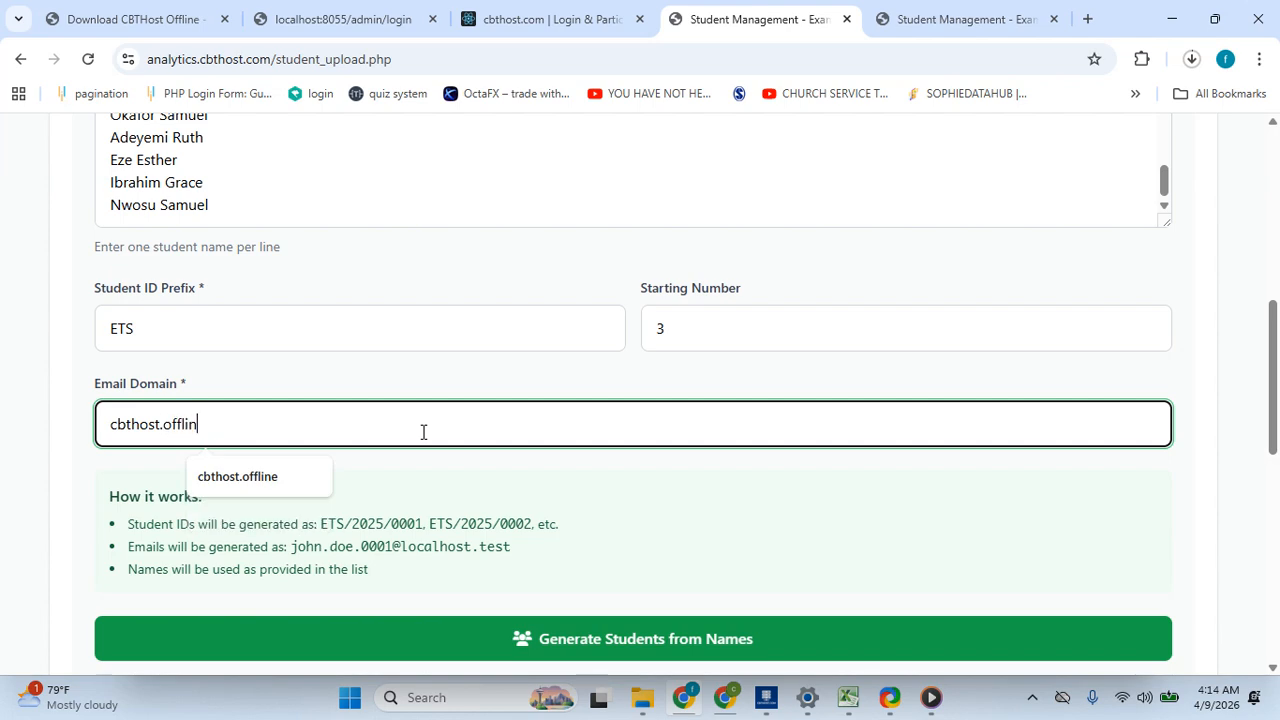
pyautogui.write('e')
# - Generate the students from the names list
pyautogui.scroll(1, 421, 430)
pyautogui.moveTo(1277, 407); pyautogui.dragTo(1279, 424)
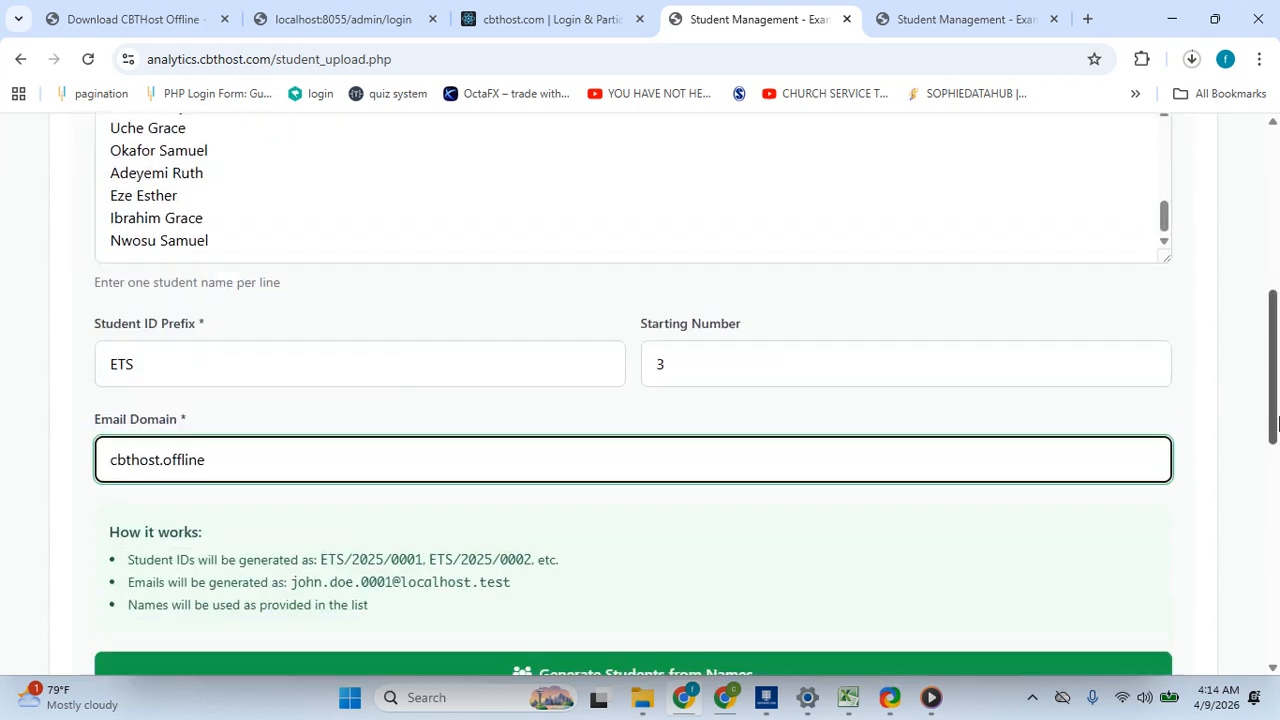
pyautogui.scroll(-2, 1020, 434)
pyautogui.click(763, 423)
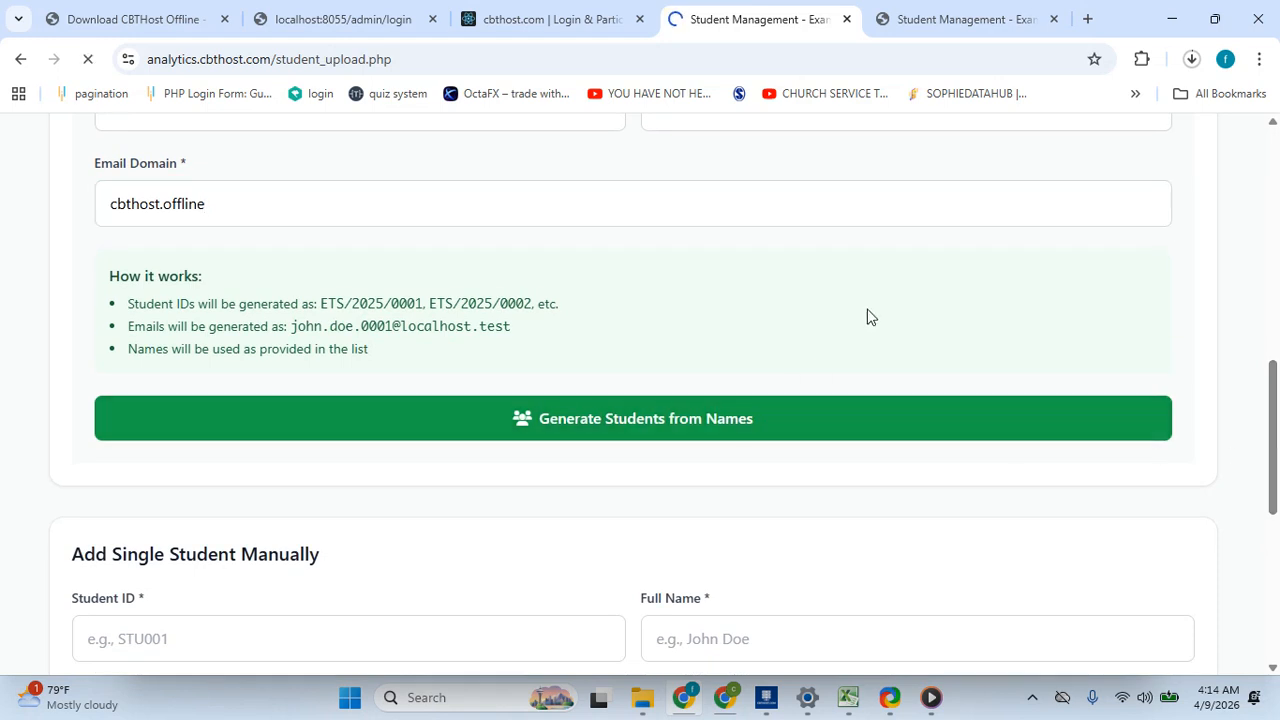
# - Review the generation message and the Student Database list of generated students
pyautogui.scroll(2, 1077, 314)
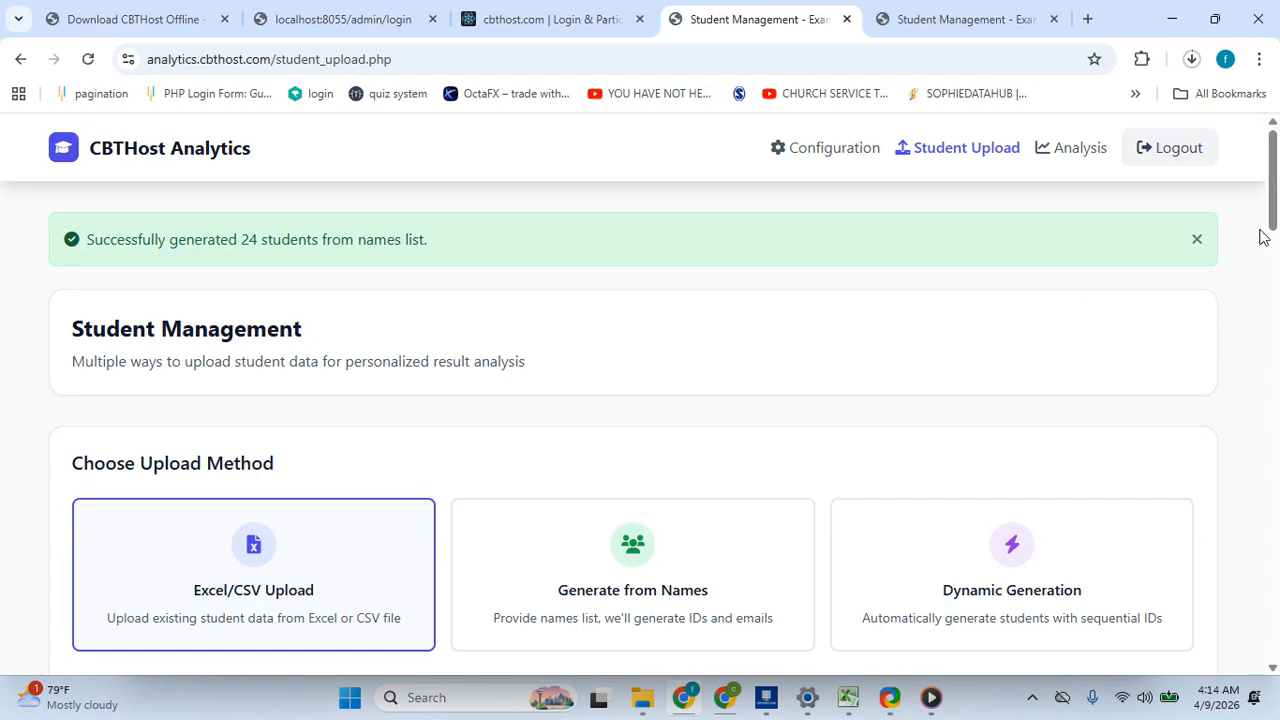
pyautogui.moveTo(1275, 180); pyautogui.dragTo(1277, 408)
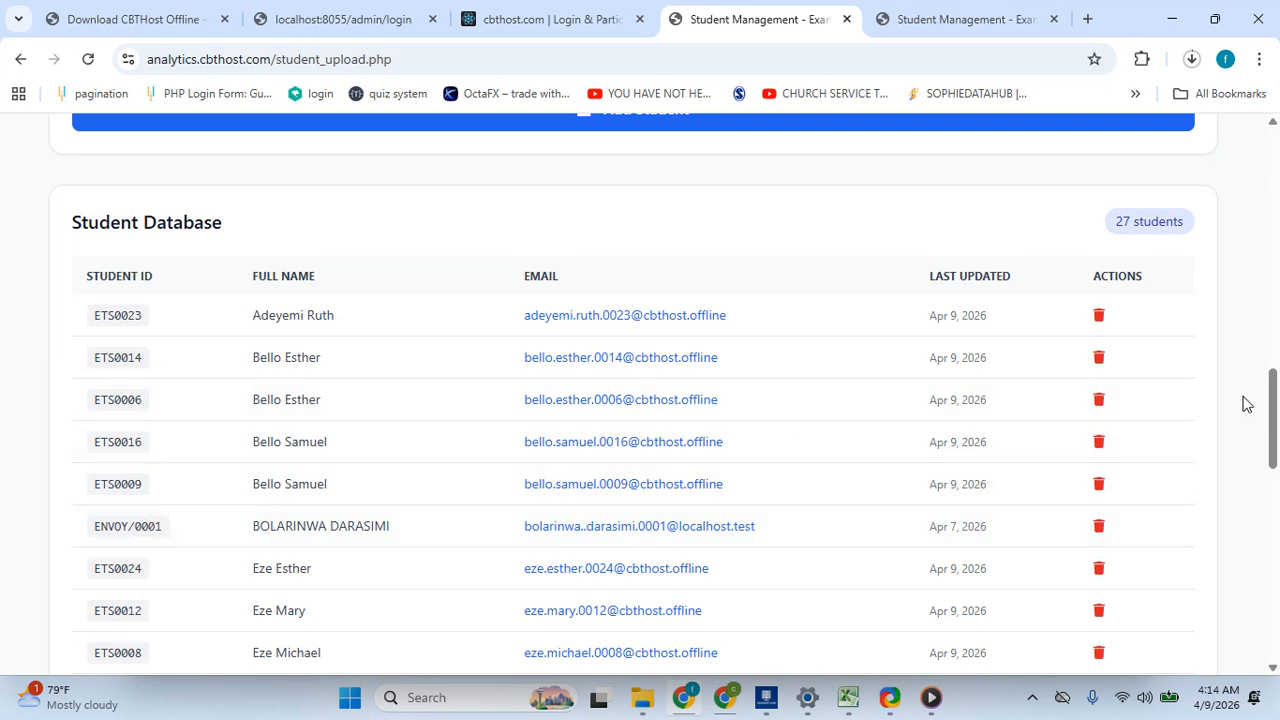
pyautogui.moveTo(1274, 410); pyautogui.dragTo(1279, 235)
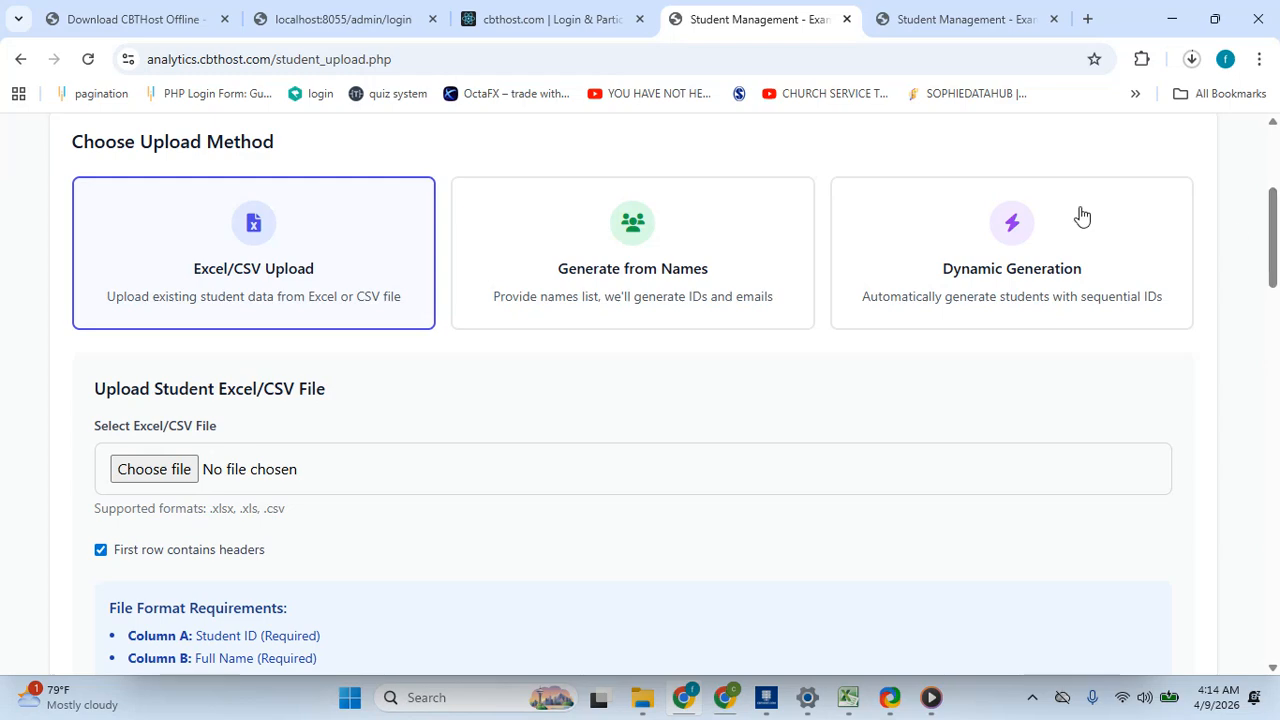
pyautogui.click(670, 237)
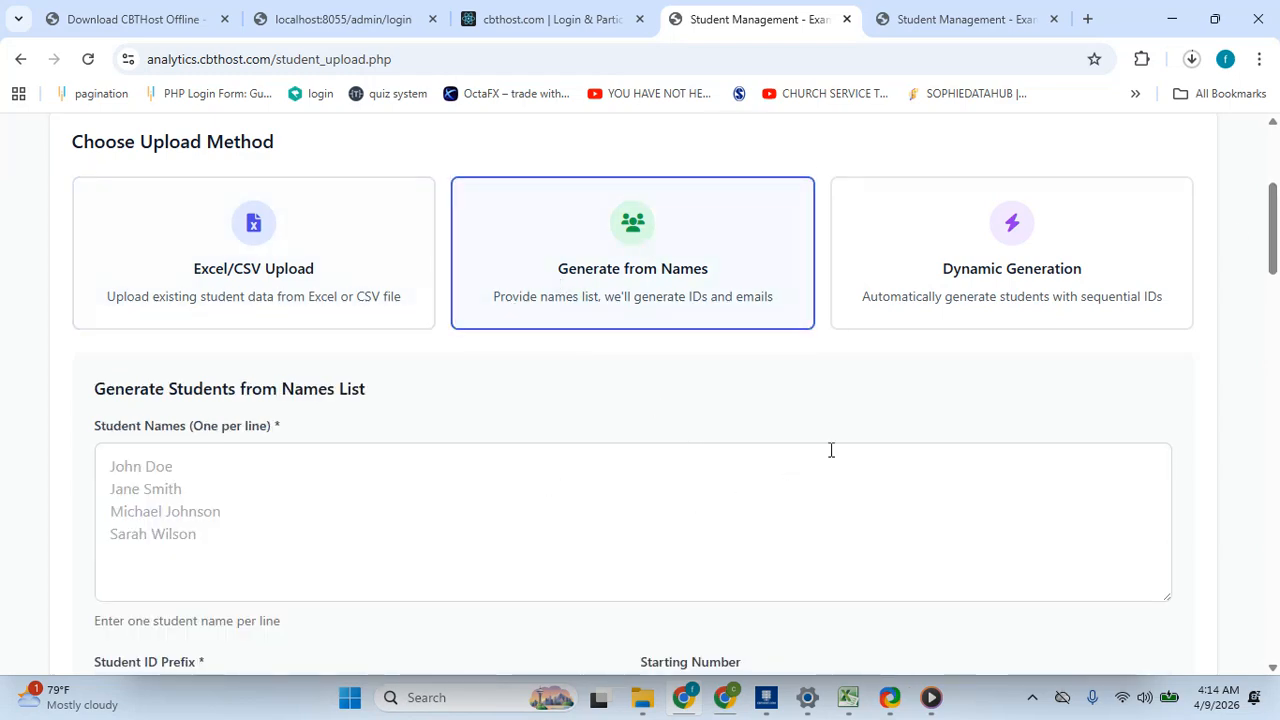
pyautogui.moveTo(1276, 228); pyautogui.dragTo(1278, 622)
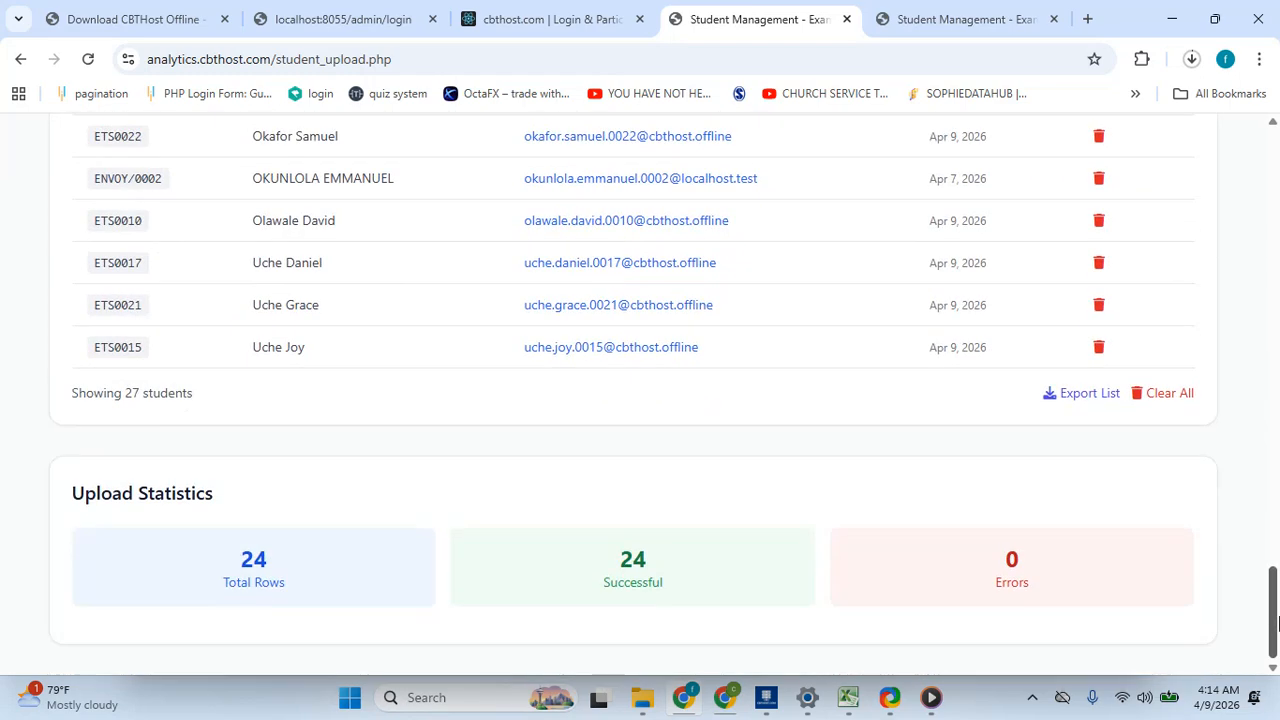
# - Export the student list to CSV and open the downloaded student_list_2026-04-09 (1).csv file
pyautogui.click(1085, 396)
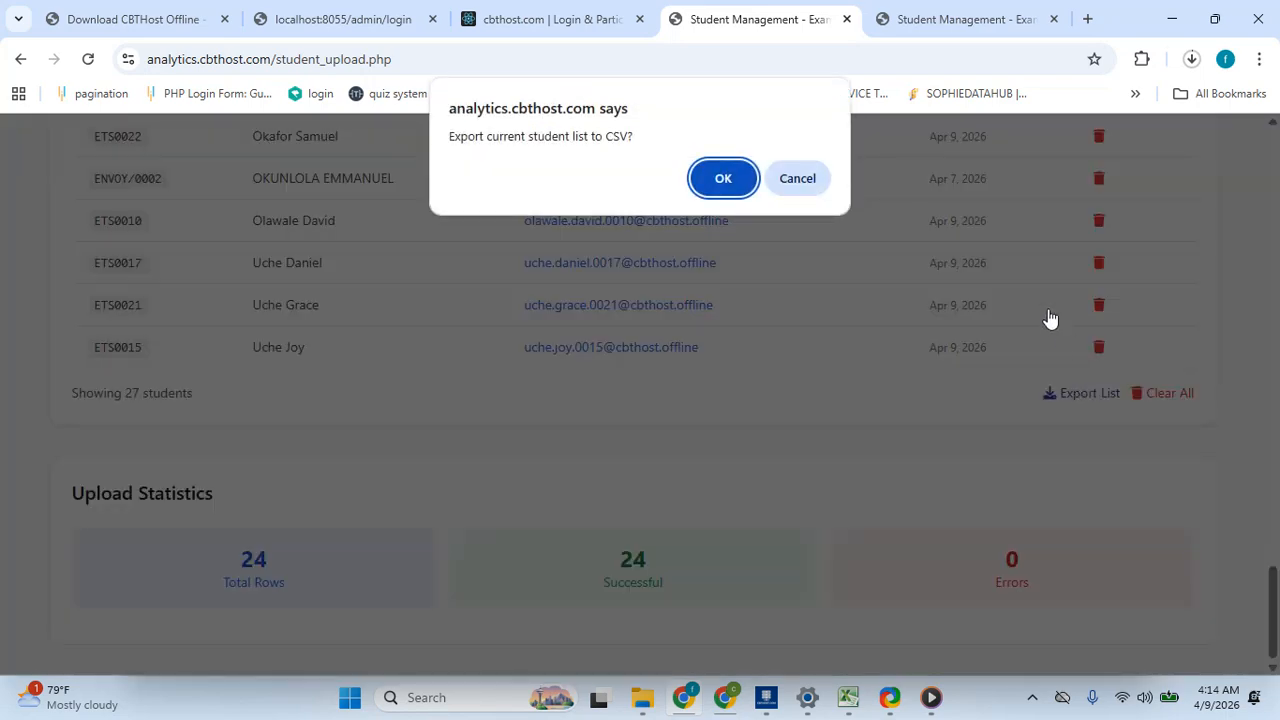
pyautogui.click(723, 178)
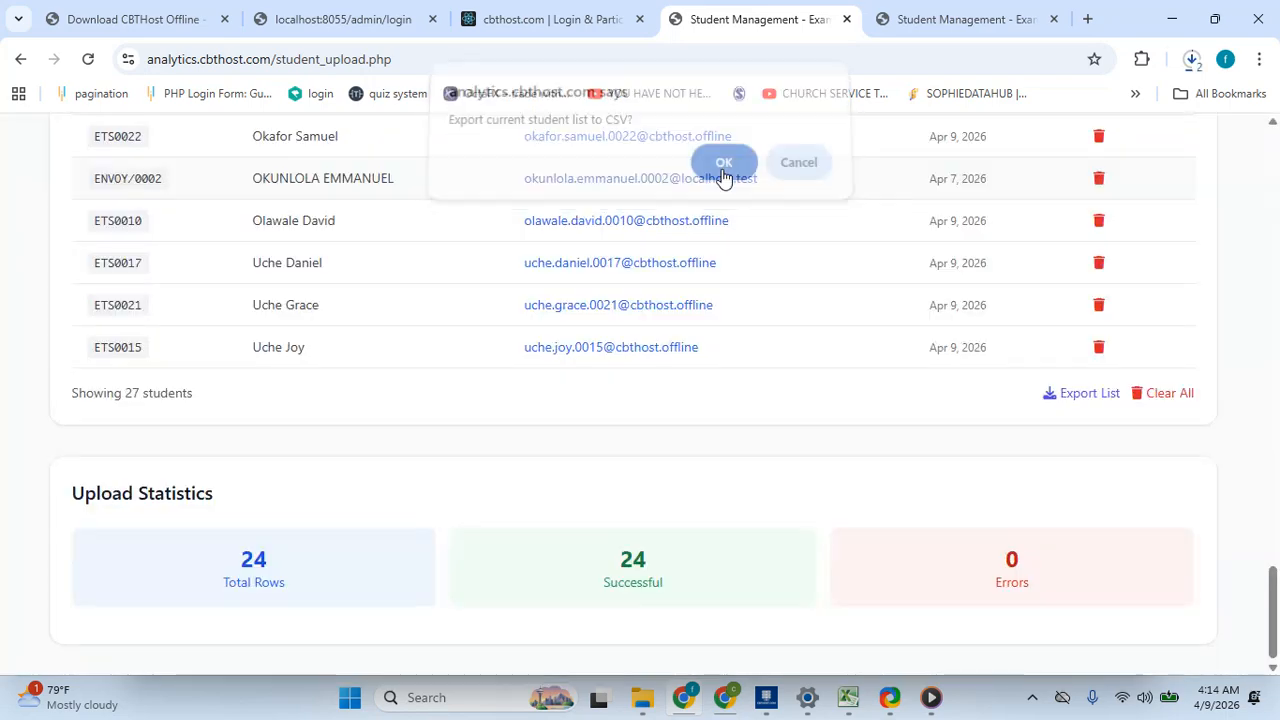
pyautogui.click(1191, 59)
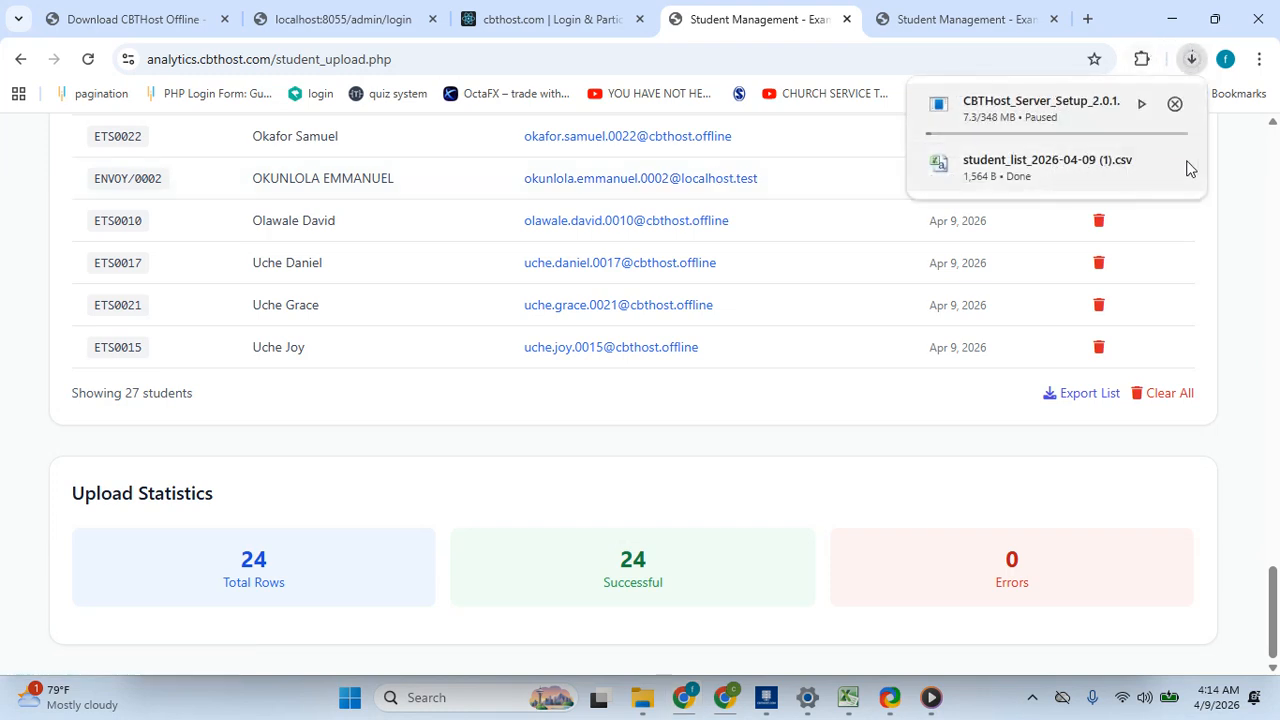
pyautogui.scroll(1, 1200, 120)
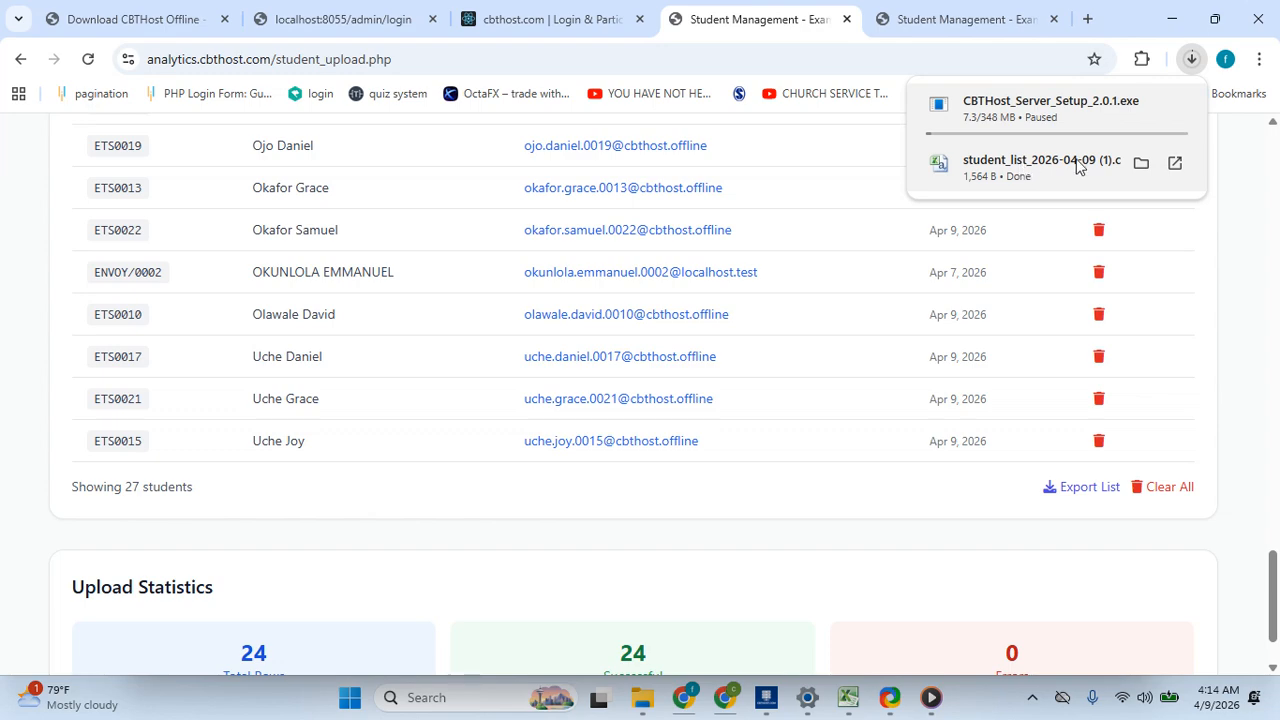
pyautogui.click(1008, 177)
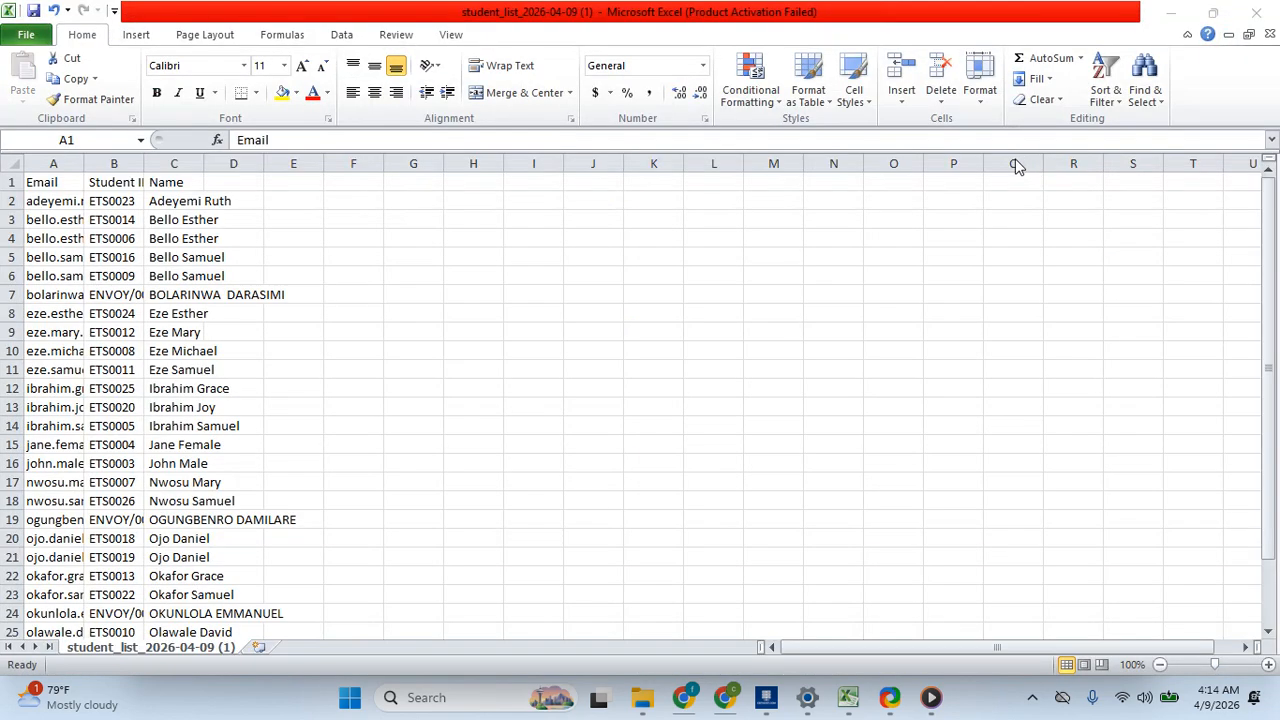
pyautogui.click(724, 700)
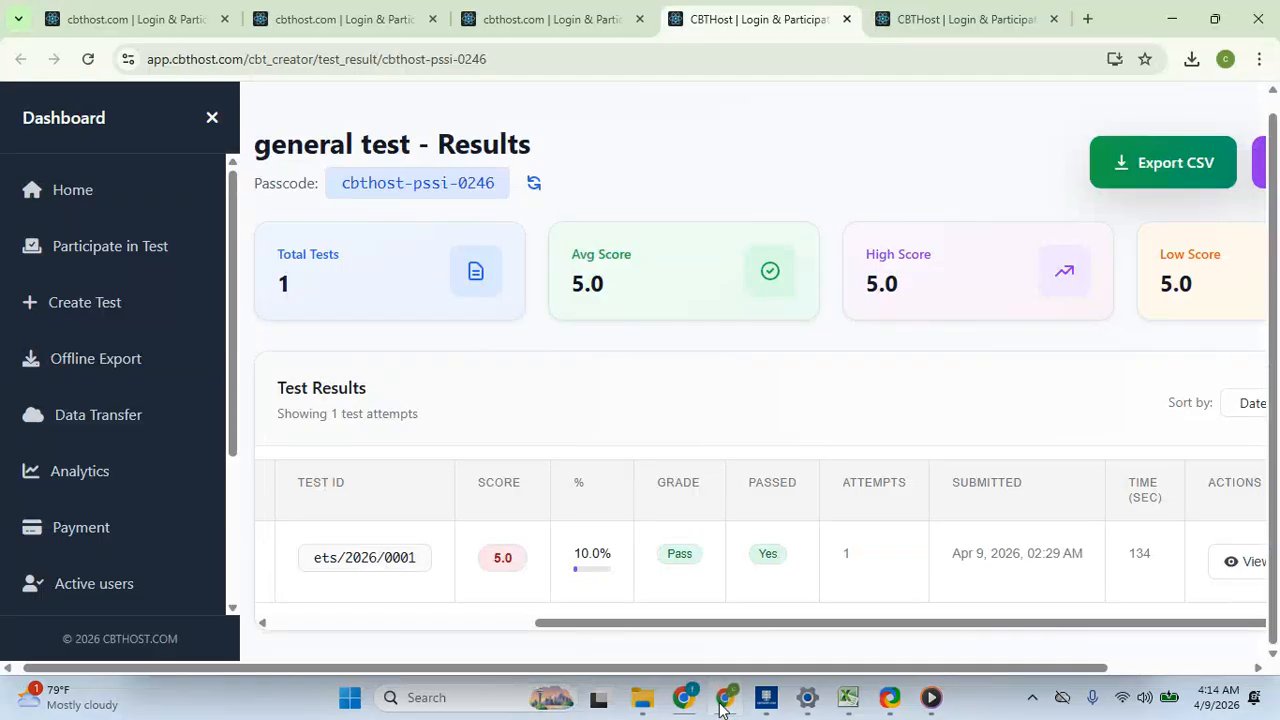
pyautogui.click(724, 700)
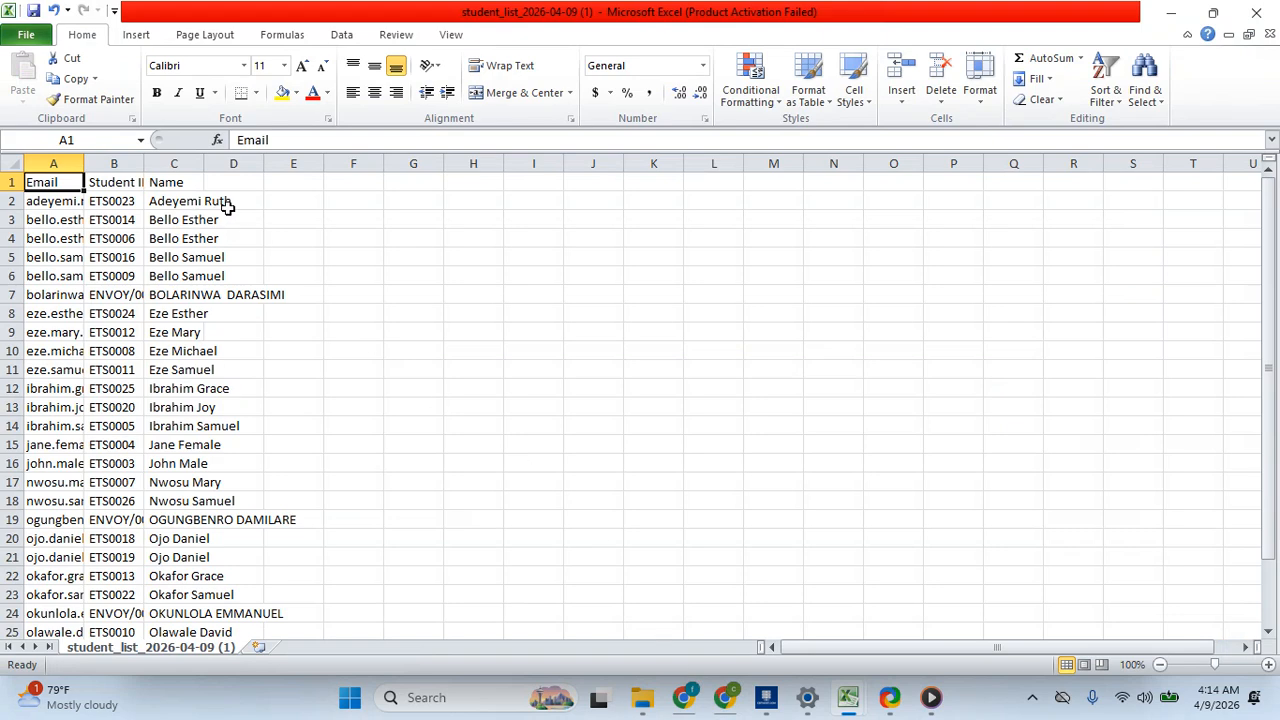
# - Widen the spreadsheet columns so the email, student ID and name entries are fully readable
pyautogui.moveTo(263, 162); pyautogui.dragTo(545, 160)
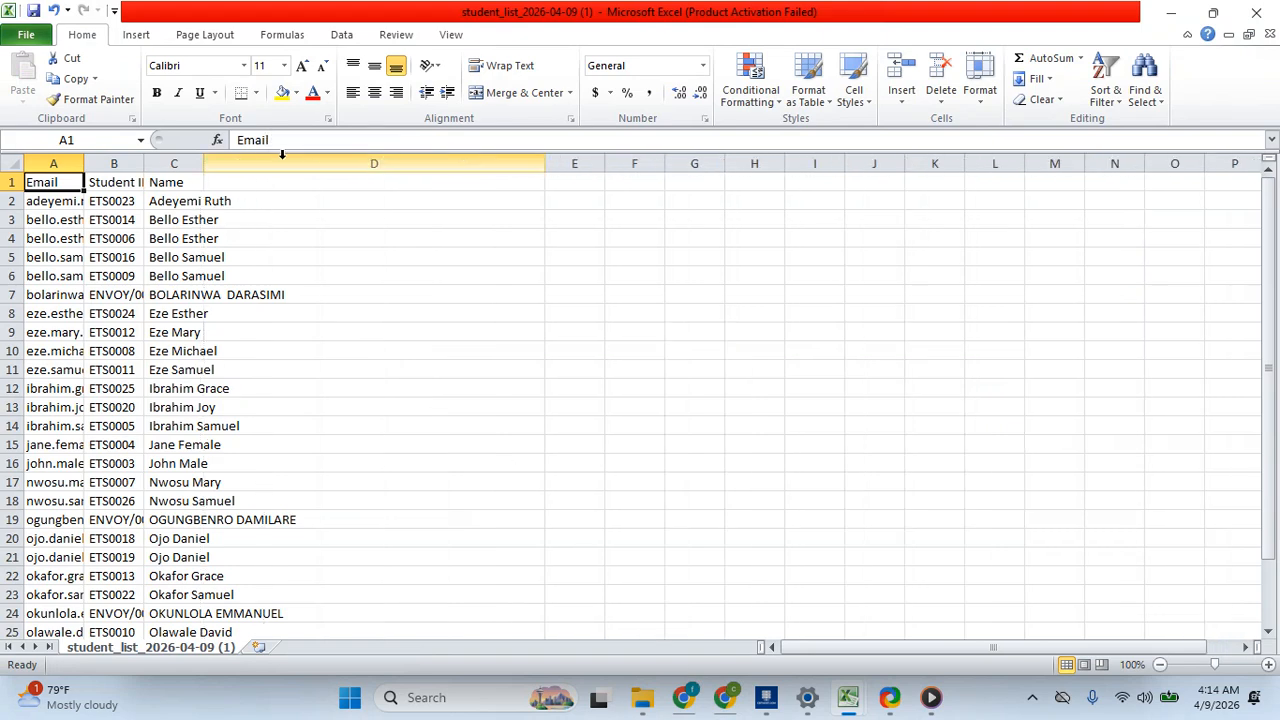
pyautogui.moveTo(145, 163); pyautogui.dragTo(495, 163)
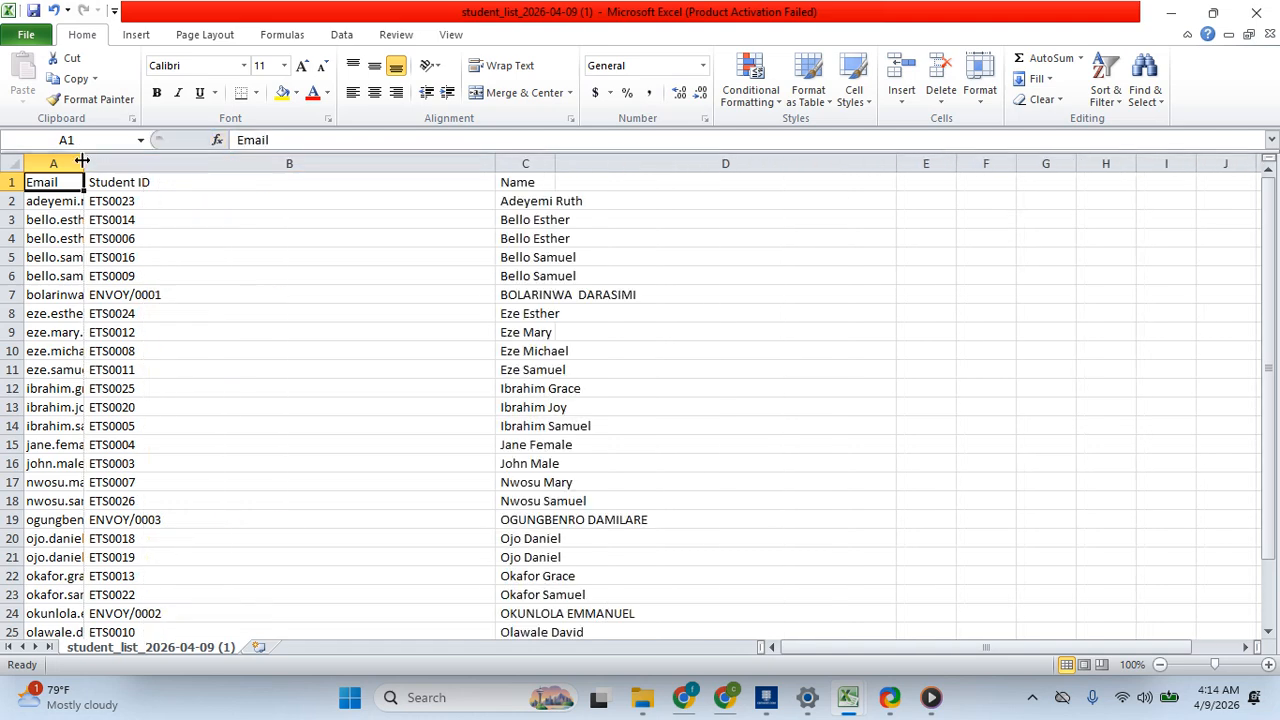
pyautogui.moveTo(82, 160); pyautogui.dragTo(226, 163)
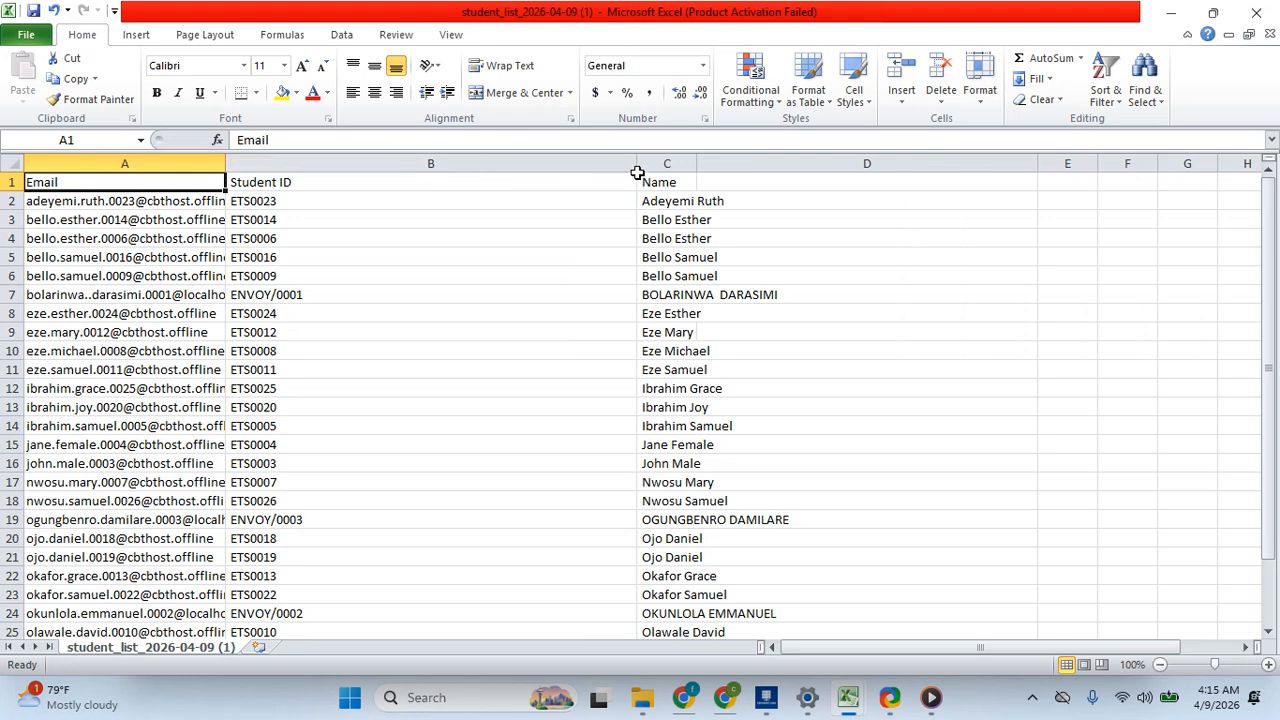
pyautogui.moveTo(637, 173); pyautogui.dragTo(536, 165)
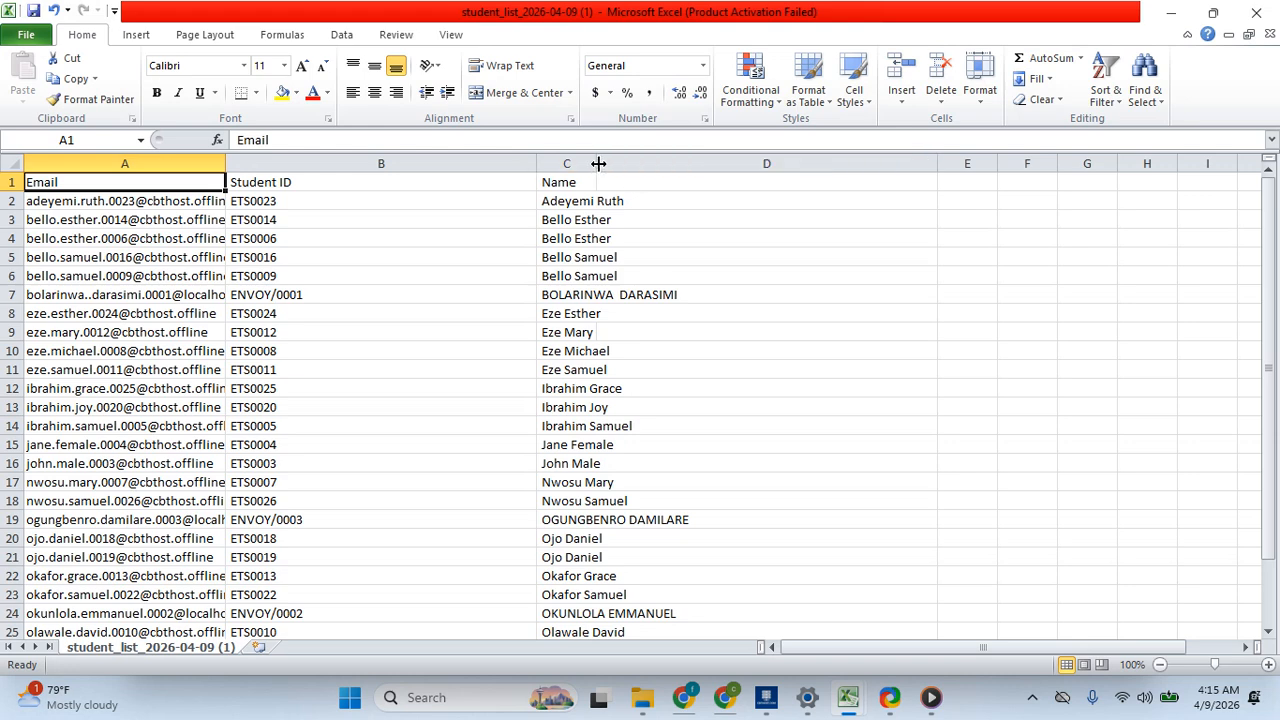
pyautogui.moveTo(597, 163); pyautogui.dragTo(737, 163)
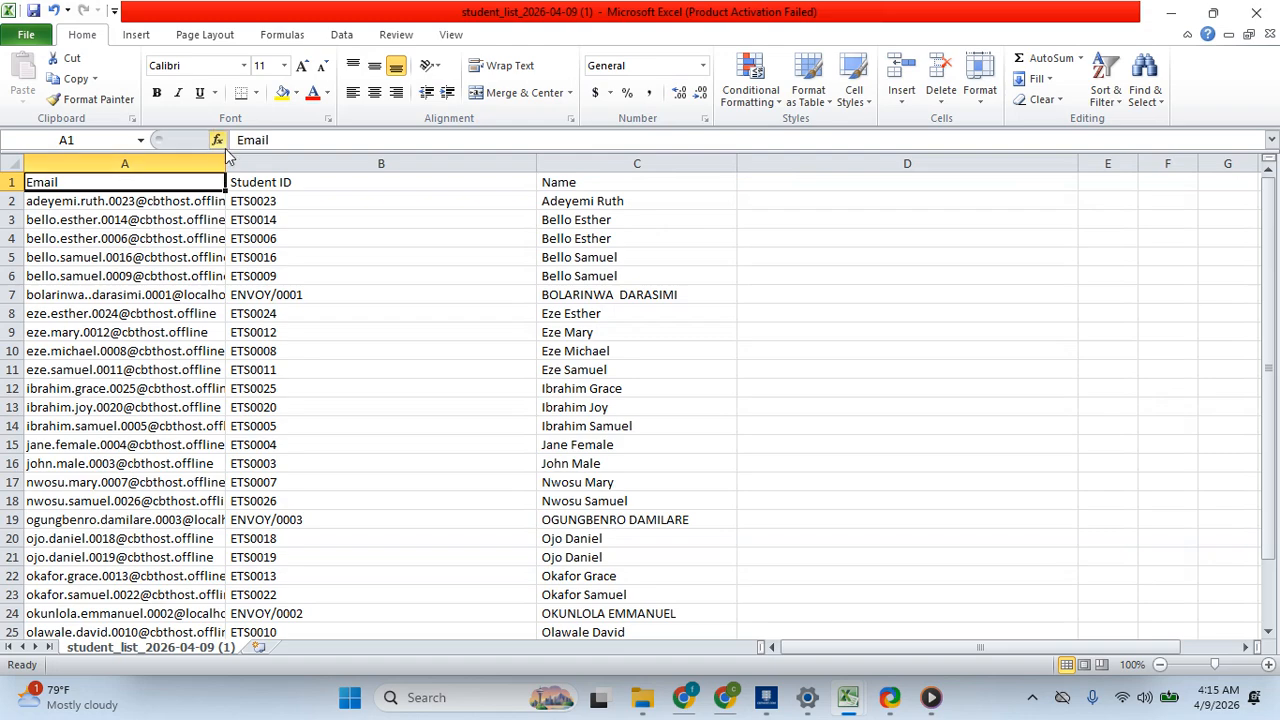
pyautogui.moveTo(226, 157); pyautogui.dragTo(344, 157)
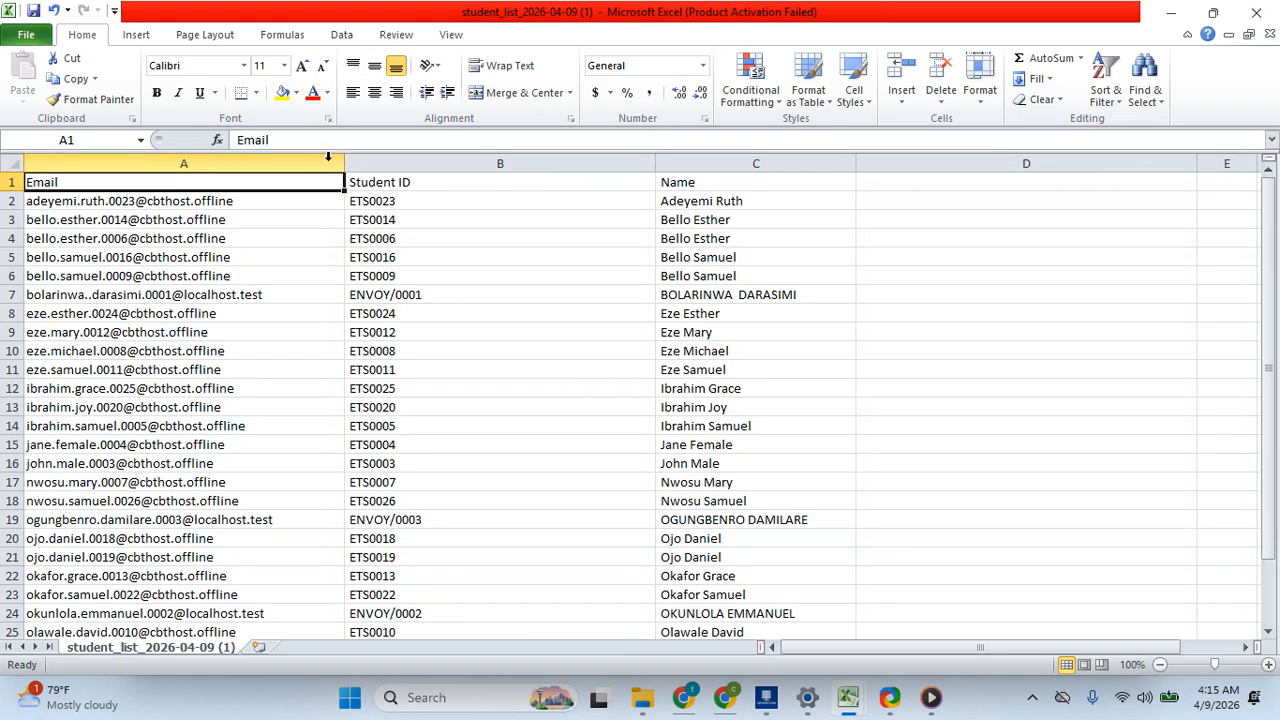
# - Delete the Email column from the student list
pyautogui.click(195, 163)
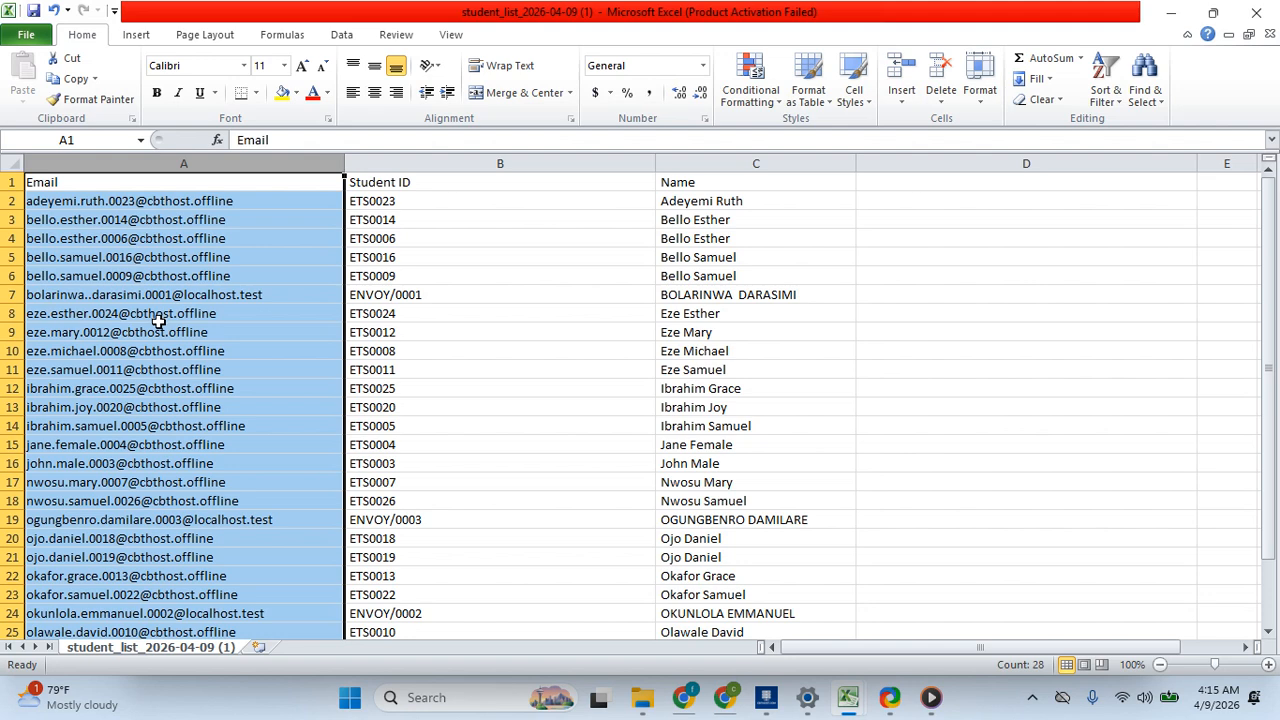
pyautogui.rightClick(181, 162)
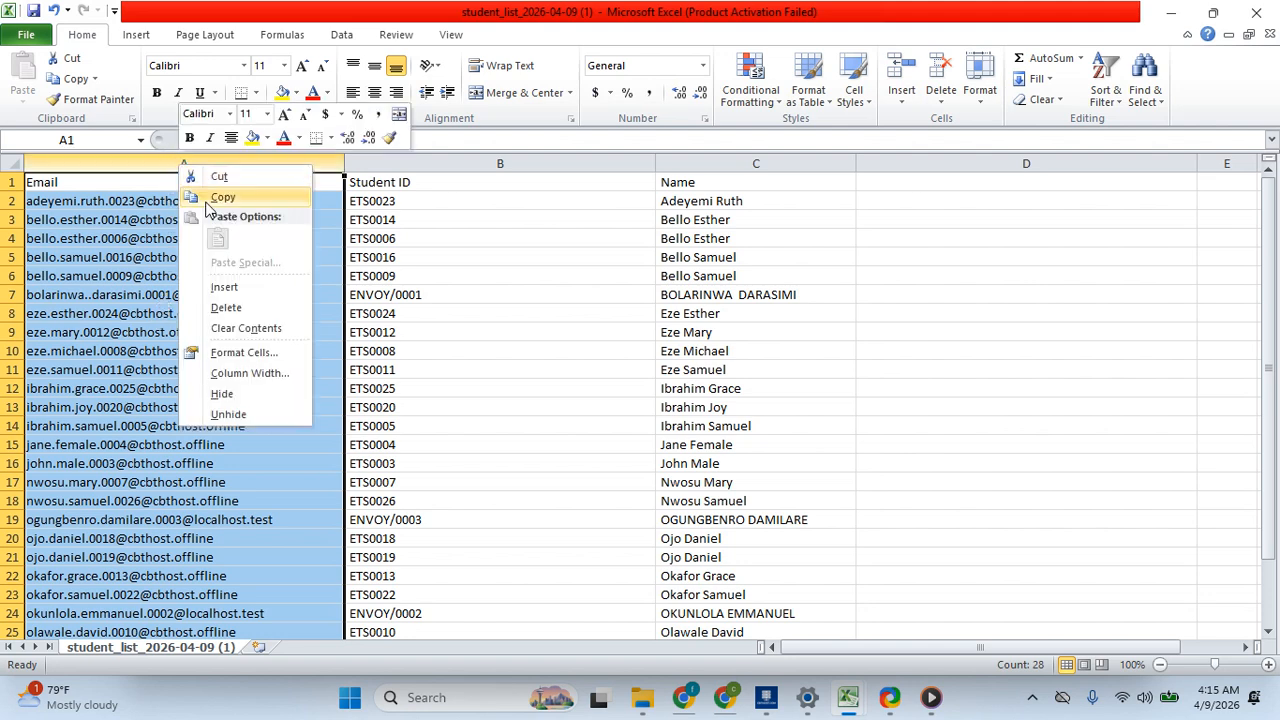
pyautogui.click(243, 307)
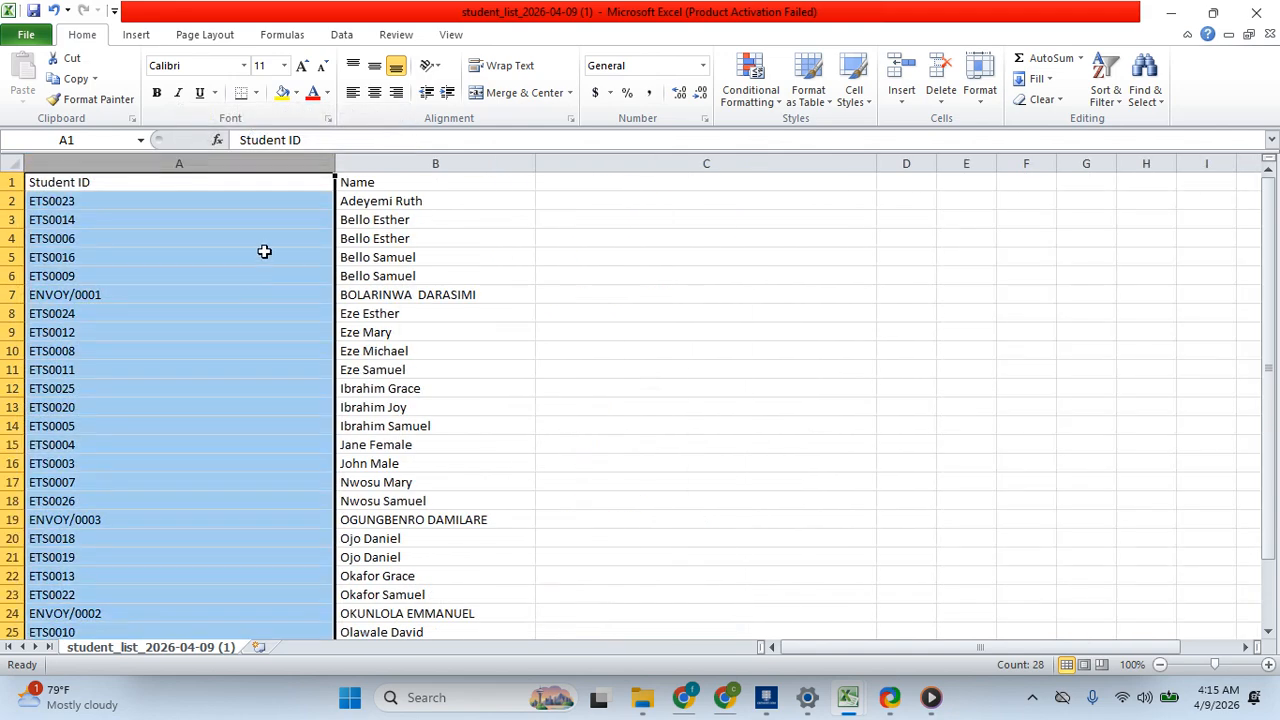
# - Rename the Student ID column header to test_id
pyautogui.click(423, 182)
pyautogui.click(131, 184)
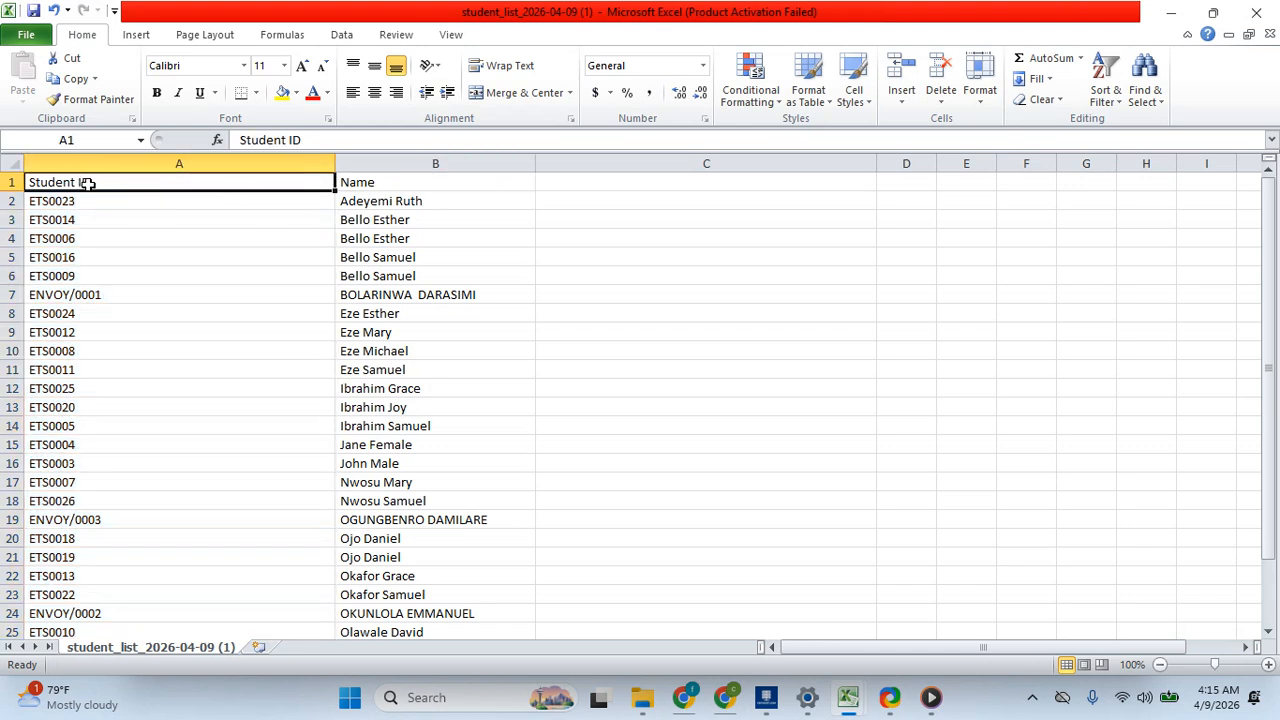
pyautogui.doubleClick(88, 183)
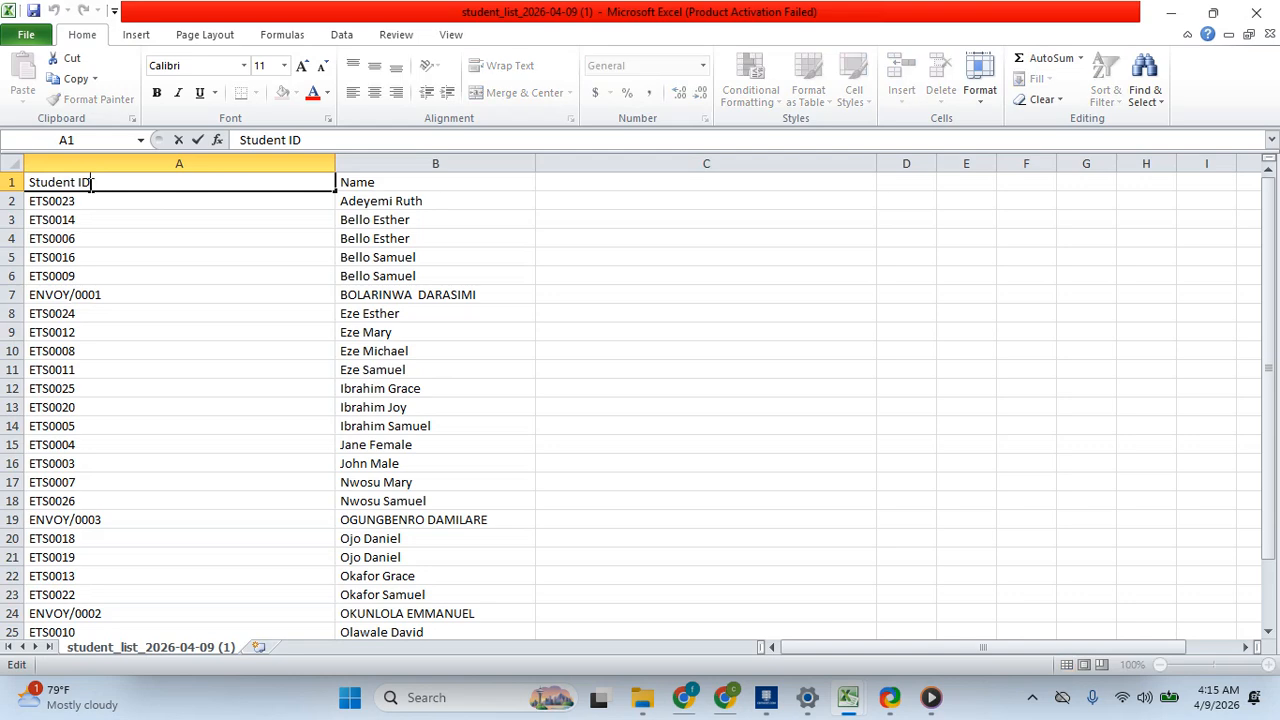
pyautogui.press('BackSpace')
pyautogui.press('BackSpace')
pyautogui.press('BackSpace')
pyautogui.press('BackSpace')
pyautogui.press('BackSpace')
pyautogui.press('BackSpace')
pyautogui.press('BackSpace')
pyautogui.write('tes')
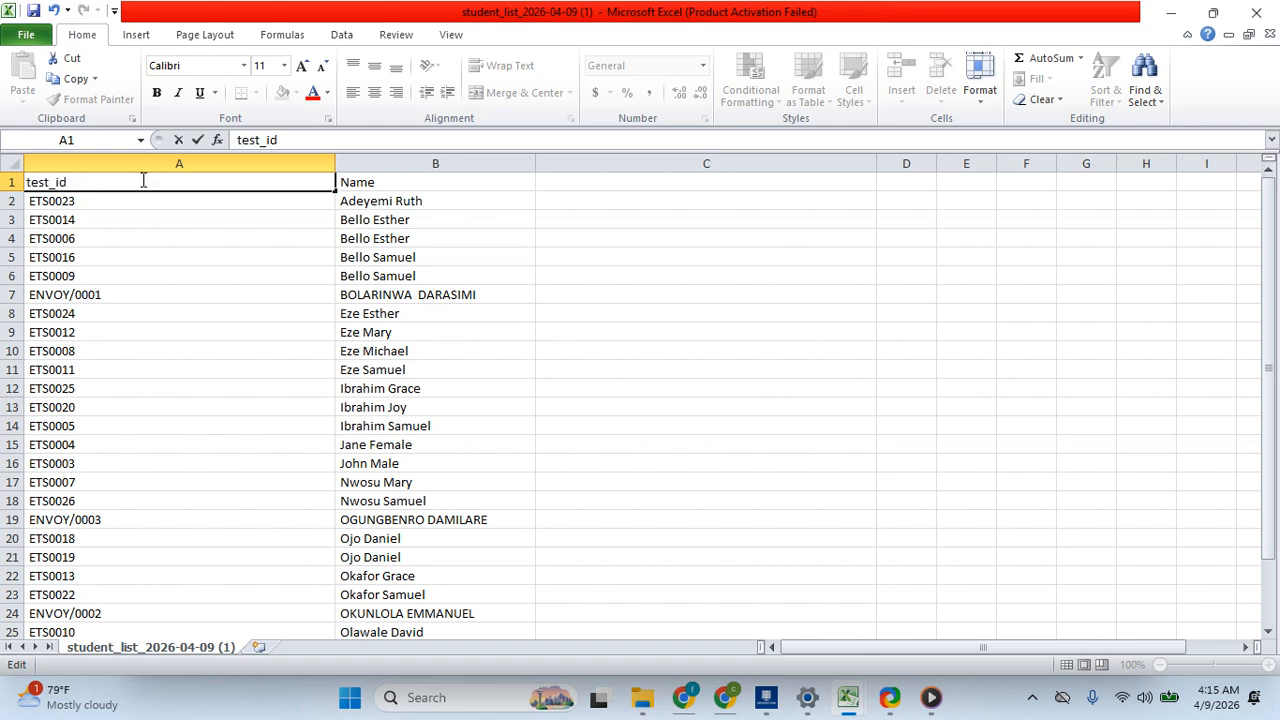
pyautogui.write('t_id')
# - Rename the Name column header to test_info
pyautogui.click(386, 182)
pyautogui.scroll(-5, 389, 182)
pyautogui.click(389, 182)
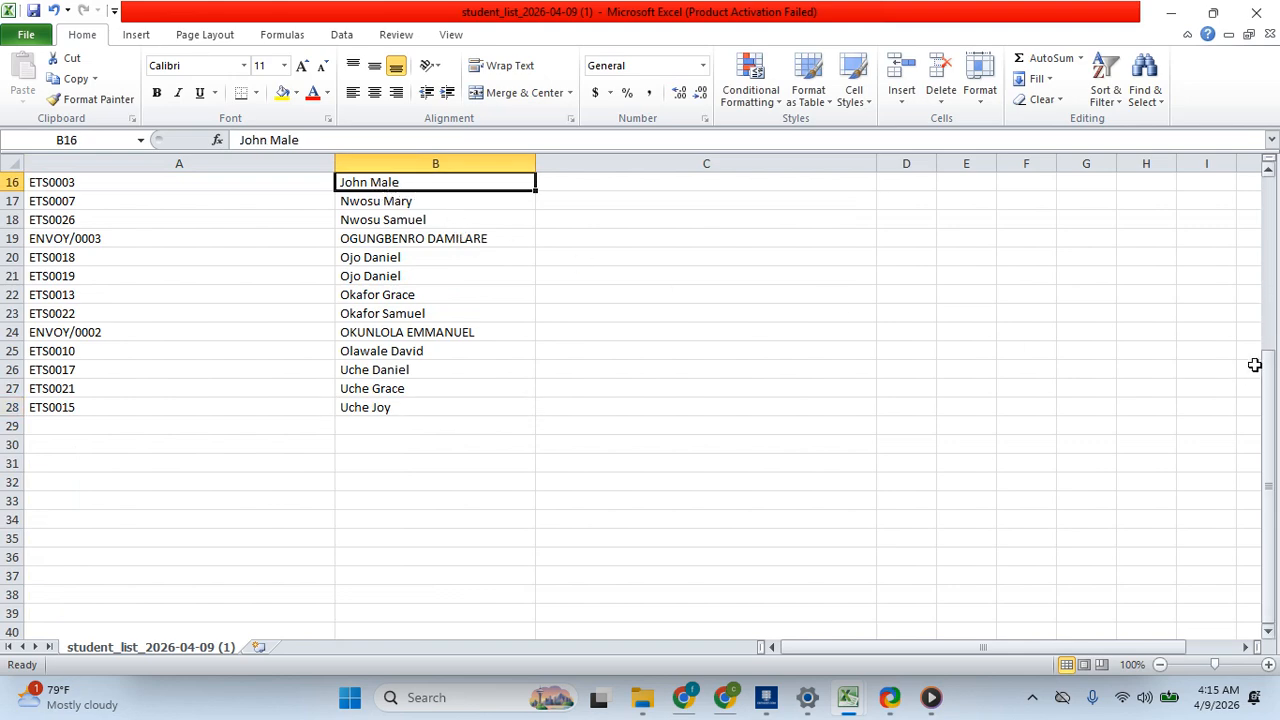
pyautogui.moveTo(1268, 368); pyautogui.dragTo(1267, 196)
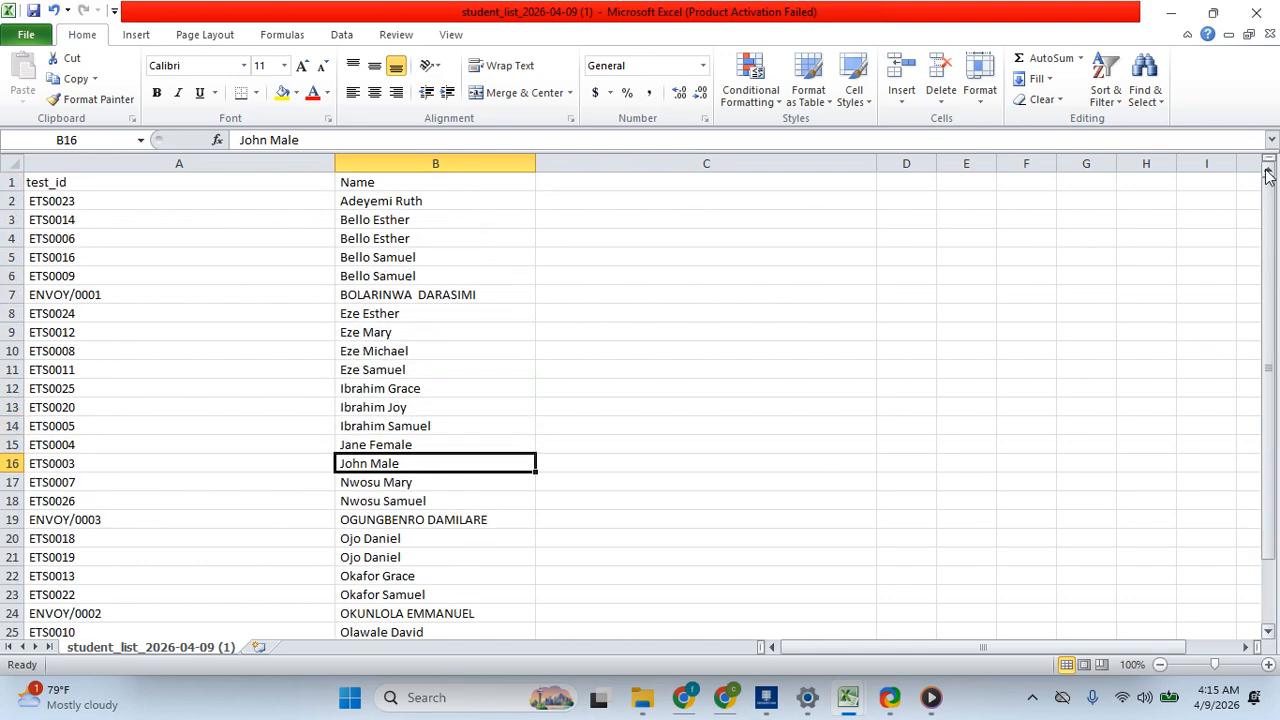
pyautogui.doubleClick(421, 184)
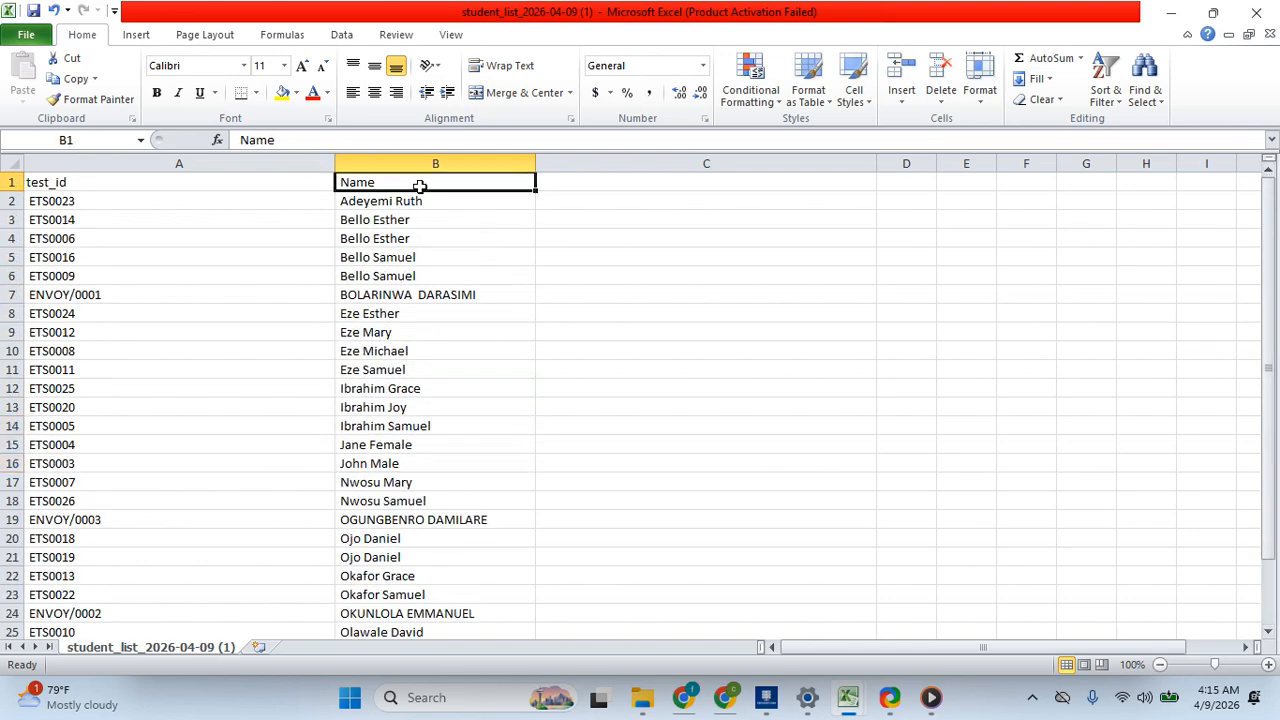
pyautogui.press('BackSpace')
pyautogui.press('BackSpace')
pyautogui.press('BackSpace')
pyautogui.press('BackSpace')
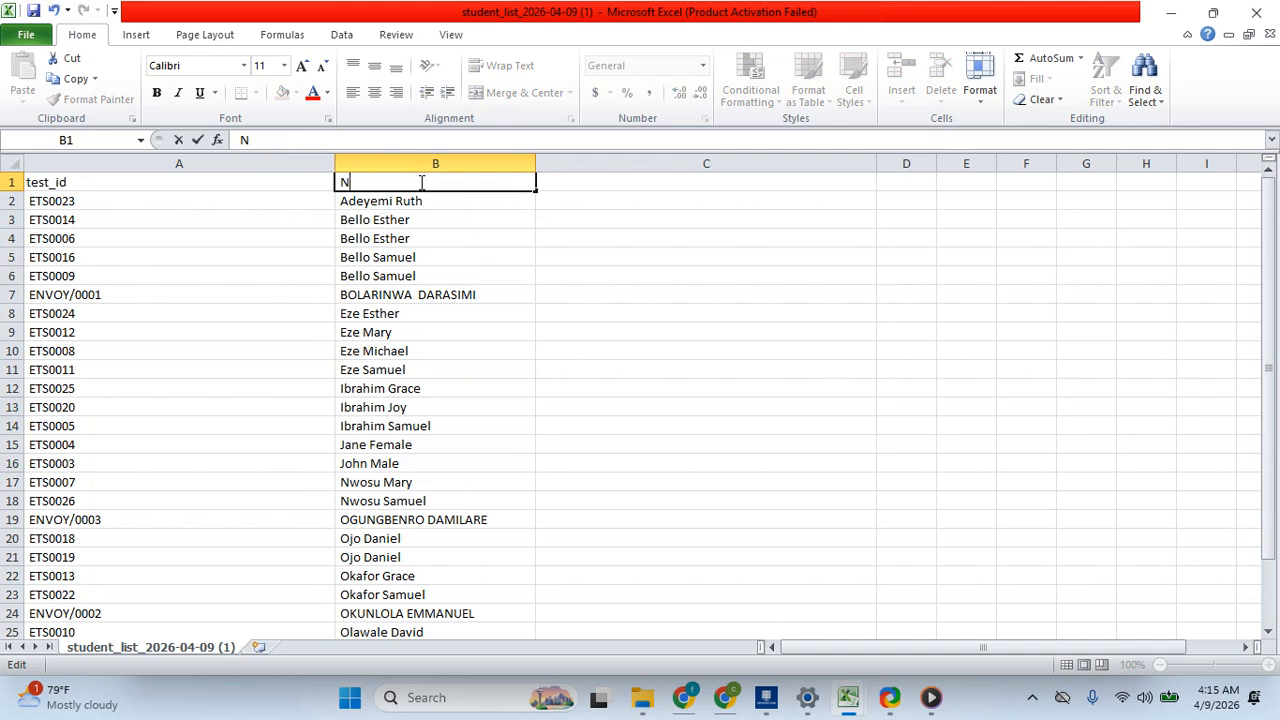
pyautogui.write('tet')
pyautogui.press('BackSpace')
pyautogui.write('stfu')
pyautogui.press('BackSpace')
pyautogui.press('BackSpace')
pyautogui.write('_info')
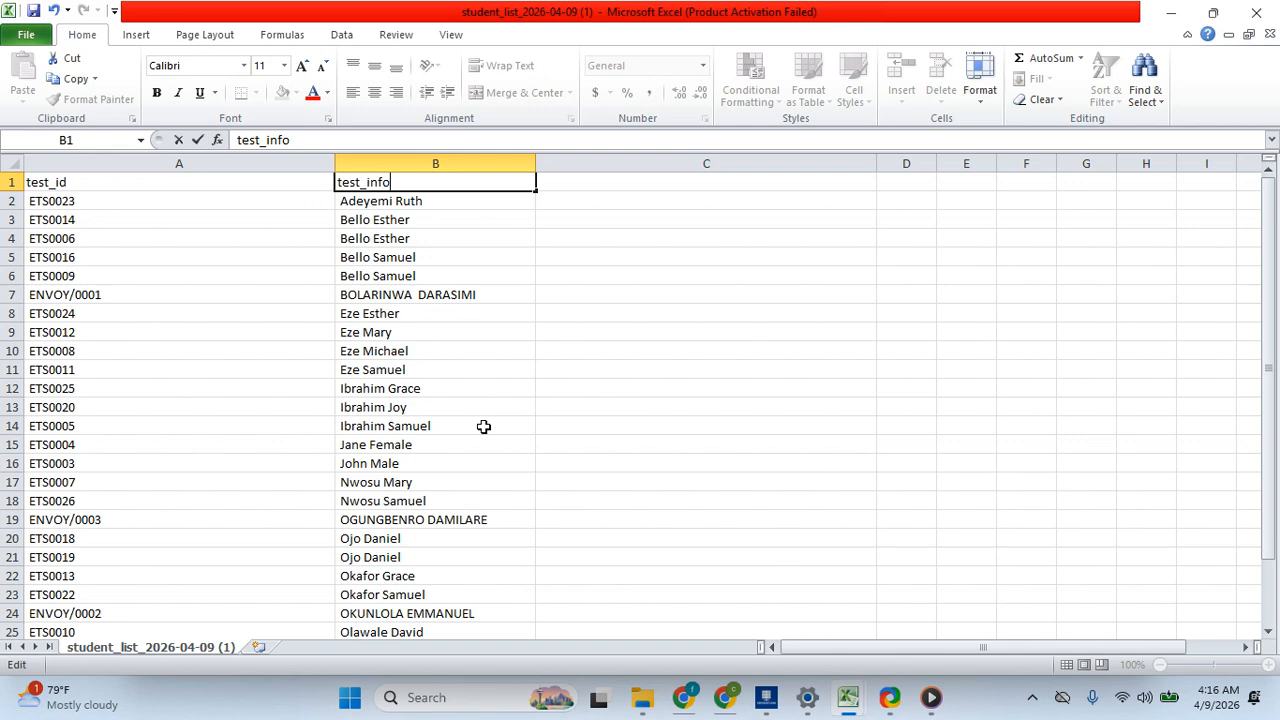
# - Switch to the browser and clear all students from the Student Database, confirming the deletion
pyautogui.click(684, 697)
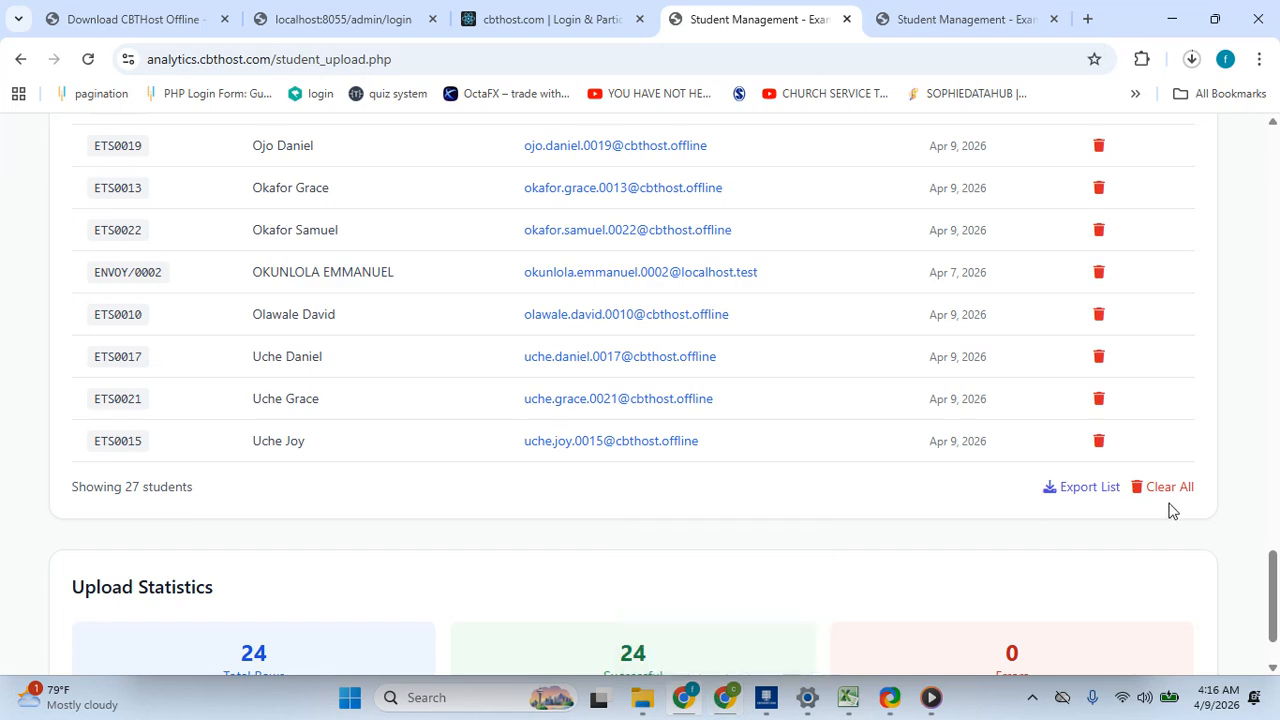
pyautogui.moveTo(1279, 594)
pyautogui.mouseDown()
pyautogui.moveTo(1279, 494)
pyautogui.moveTo(1279, 616)
pyautogui.mouseUp()
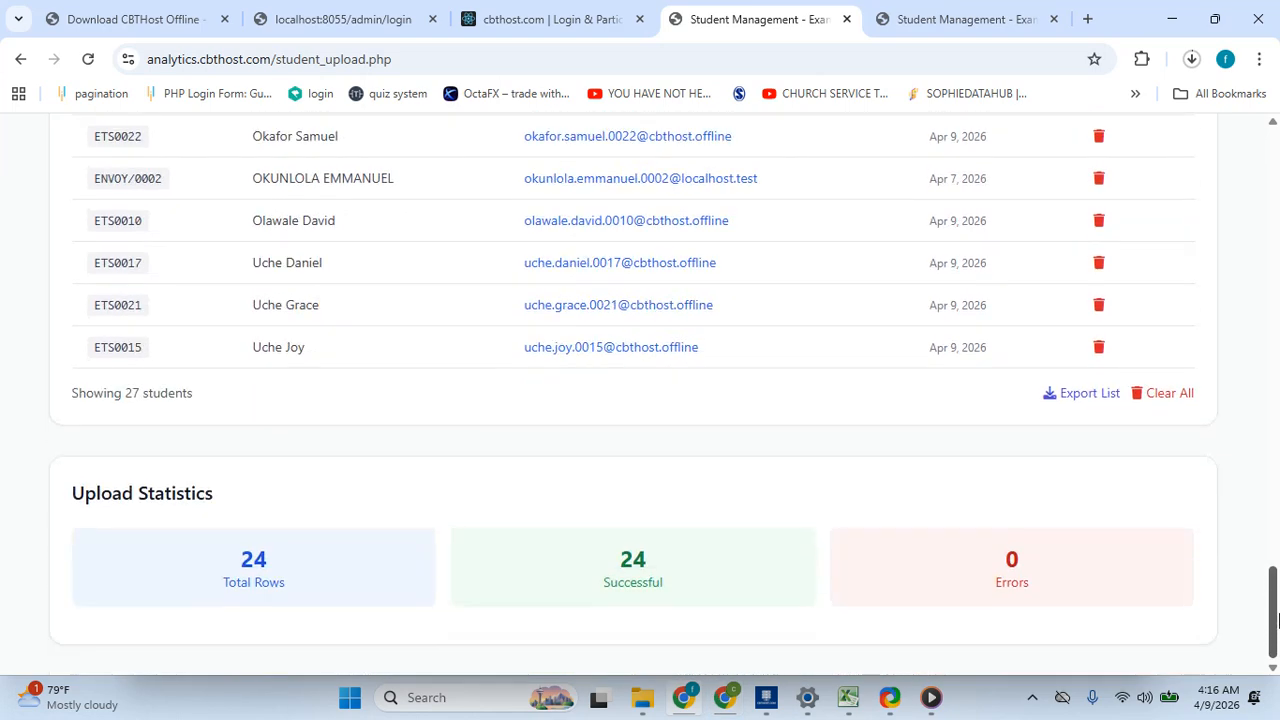
pyautogui.click(1162, 400)
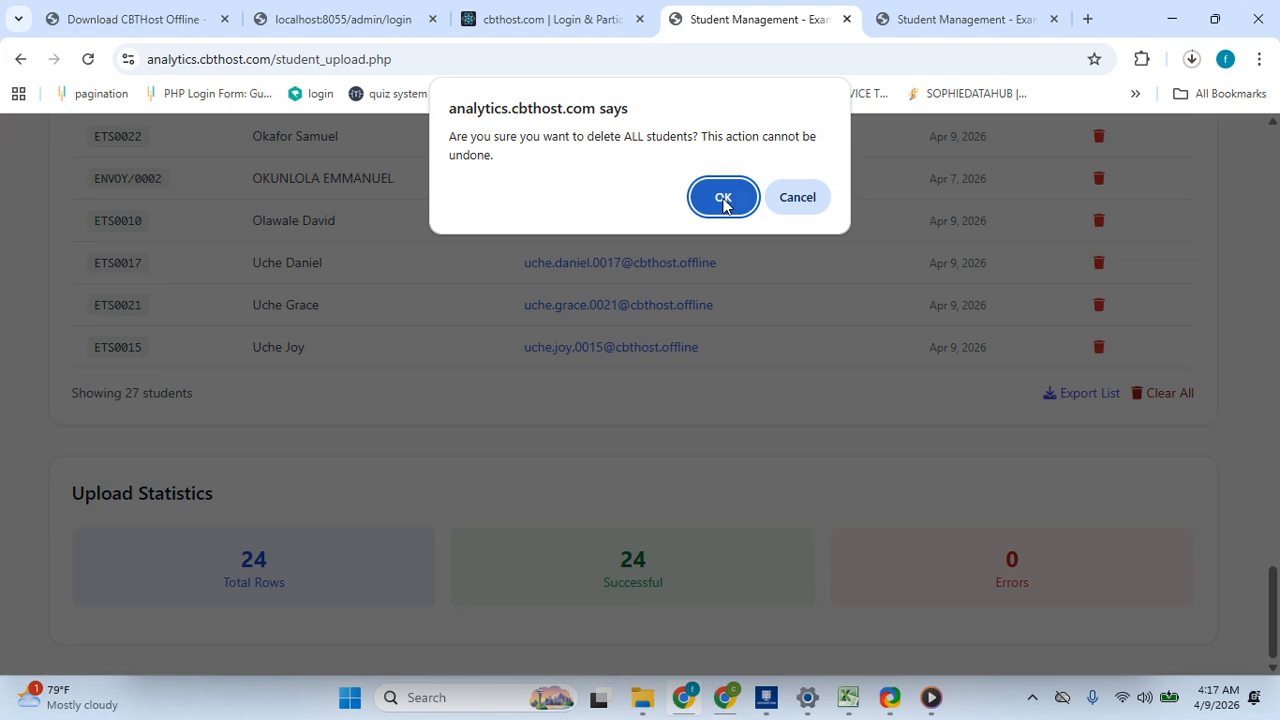
pyautogui.click(723, 199)
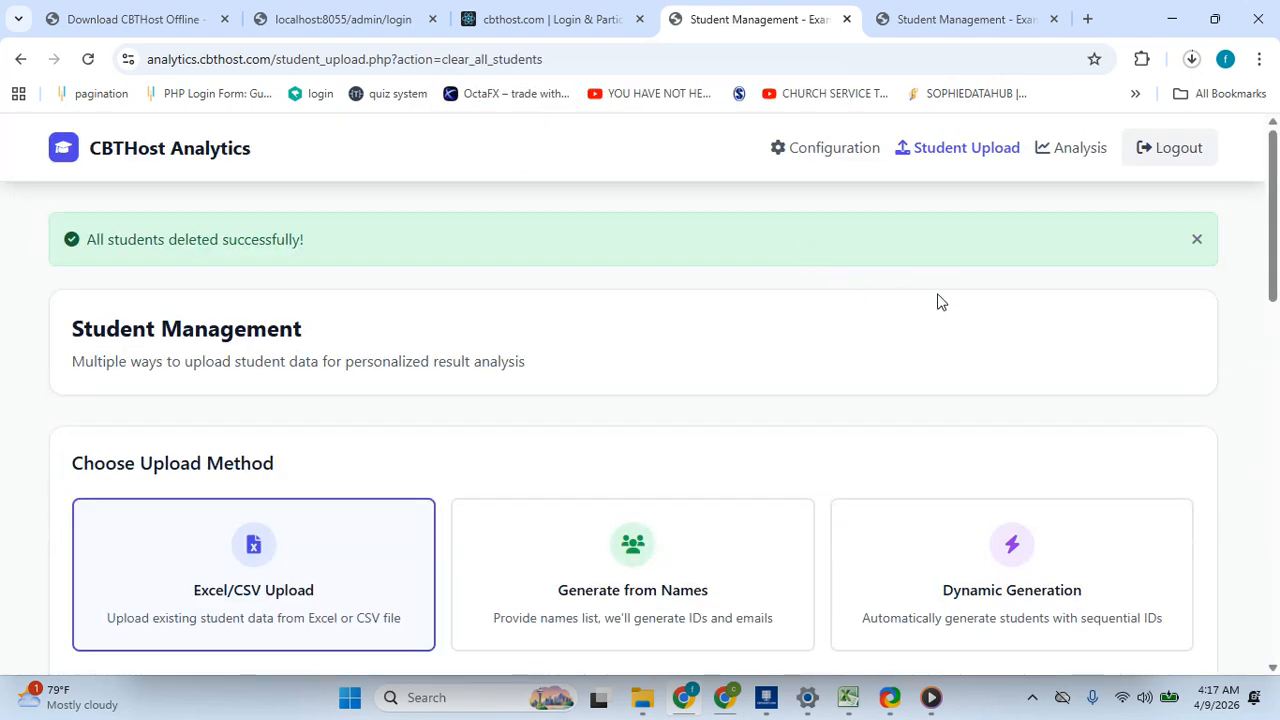
pyautogui.click(956, 159)
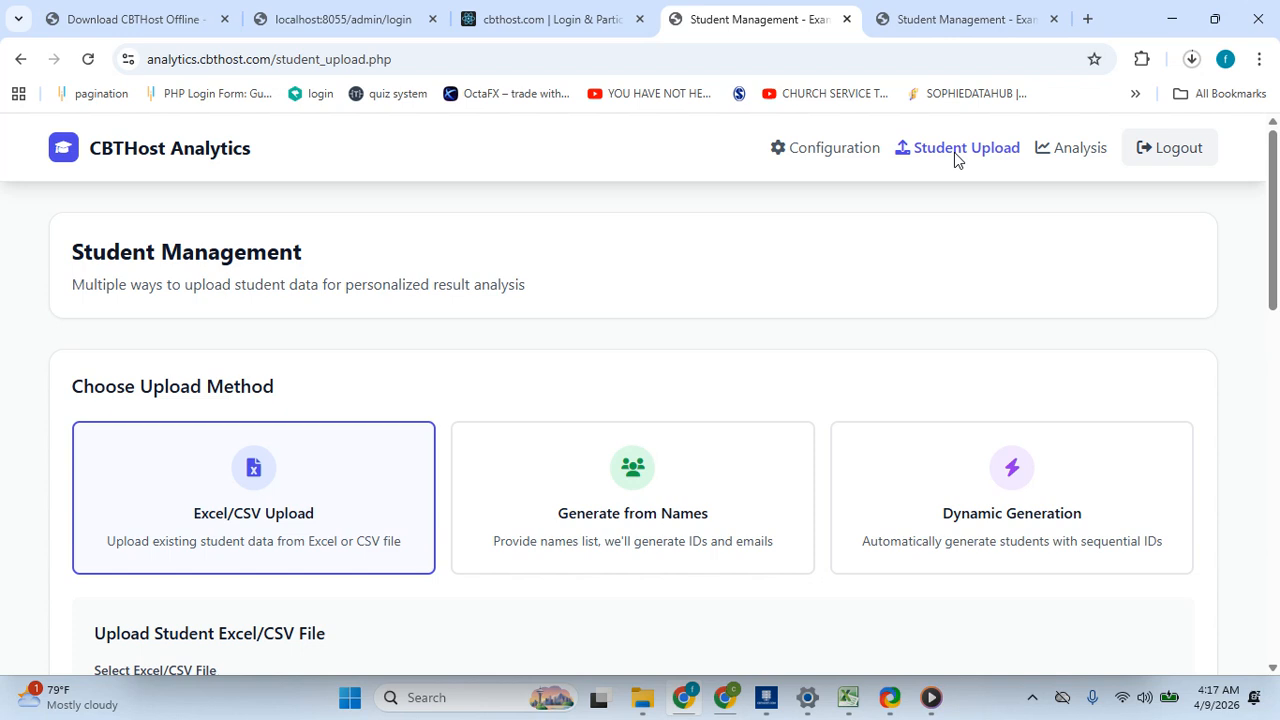
pyautogui.click(1032, 697)
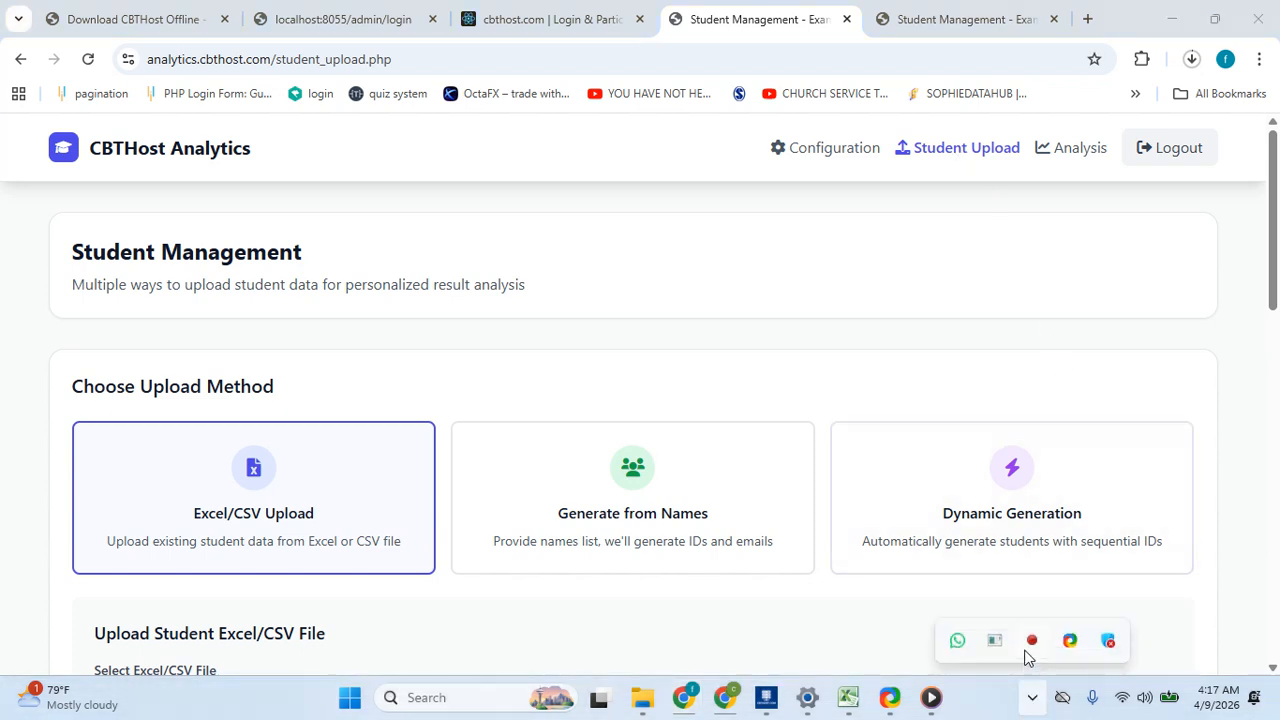
pyautogui.rightClick(1032, 640)
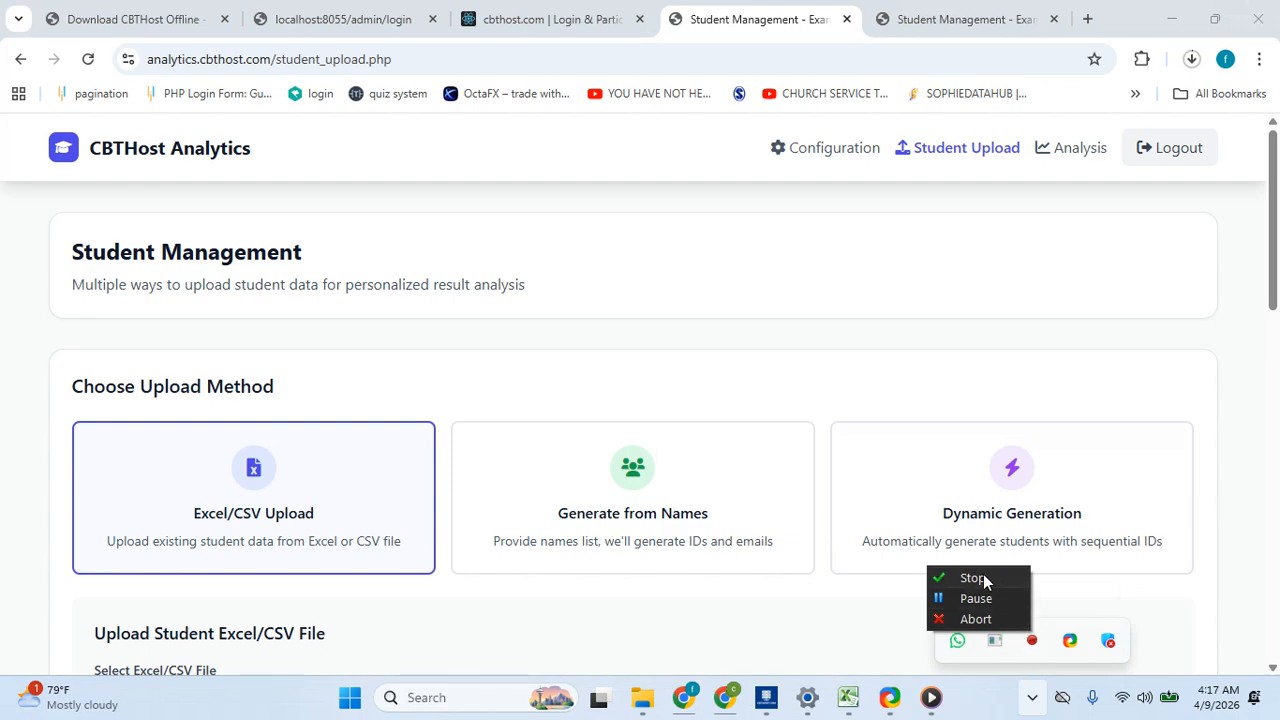